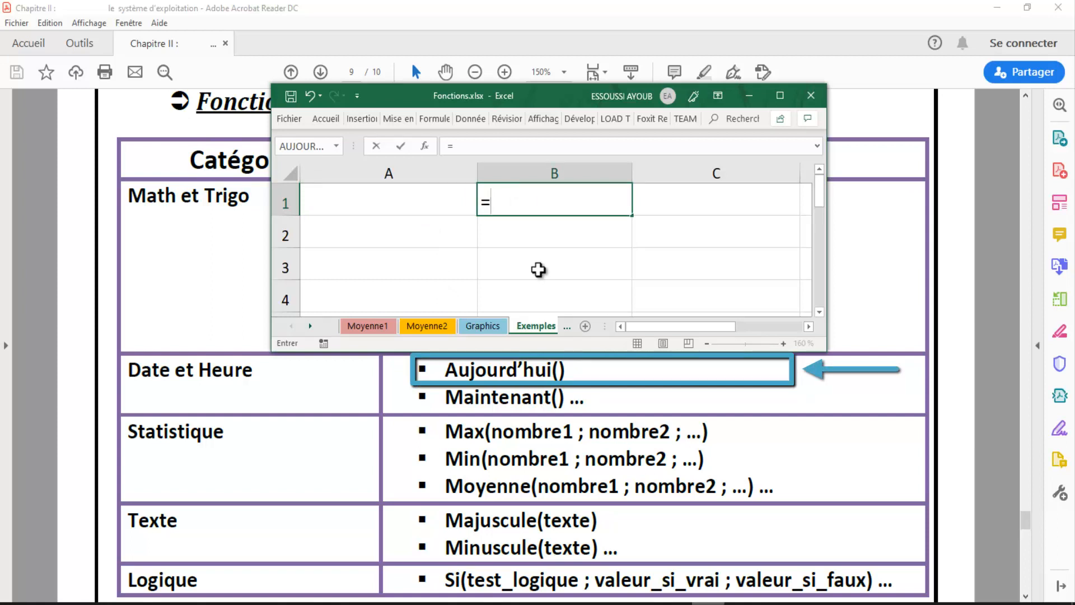
- Complete the formula in cell B1 with the AUJOURDHUI function to return today's date
{"action": "type", "text": "au"}
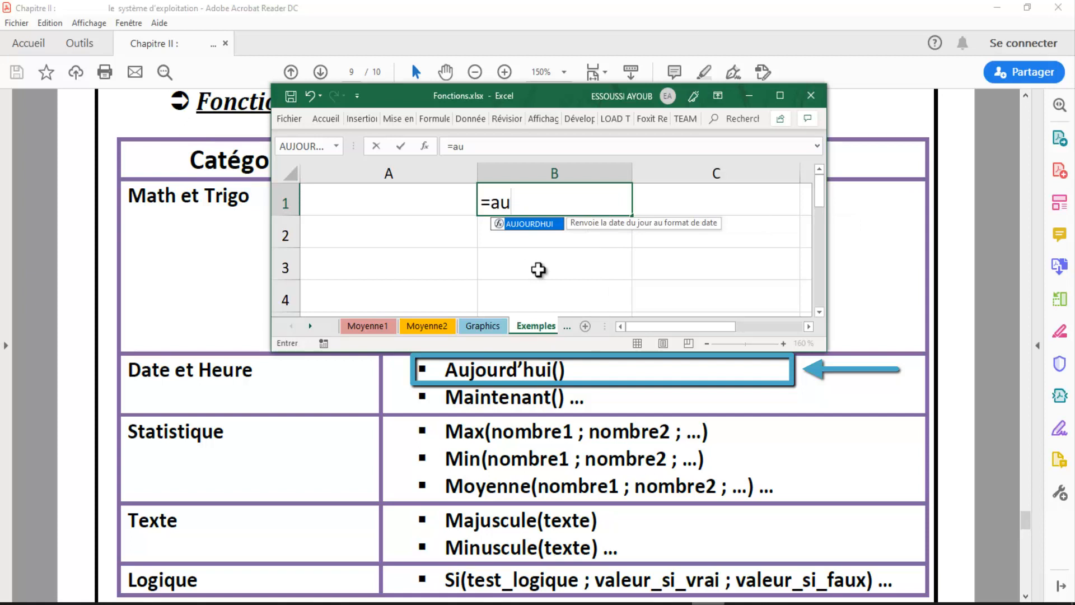
{"action": "double_click", "coordinate": [541, 225]}
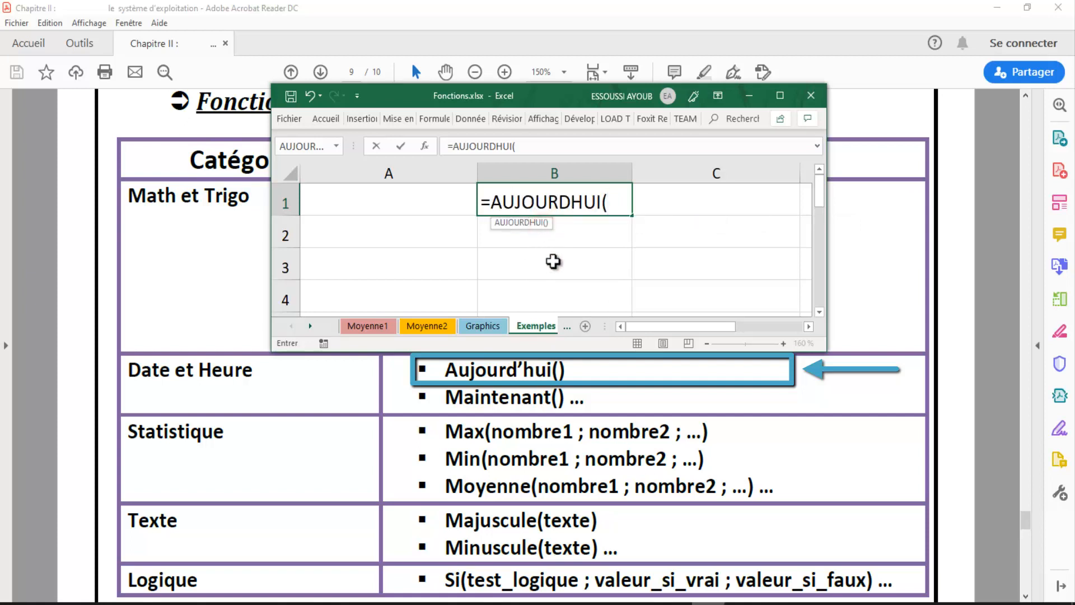
{"action": "key", "text": "Return"}
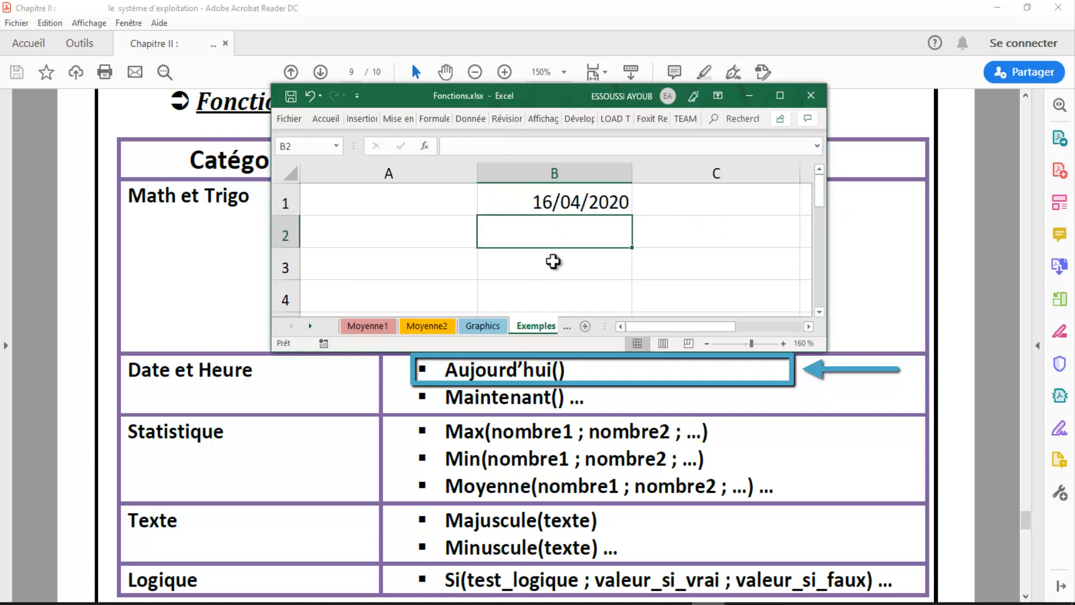
- Enter the MAINTENANT function in cell C1 to return the current date and time
{"action": "left_click", "coordinate": [692, 202]}
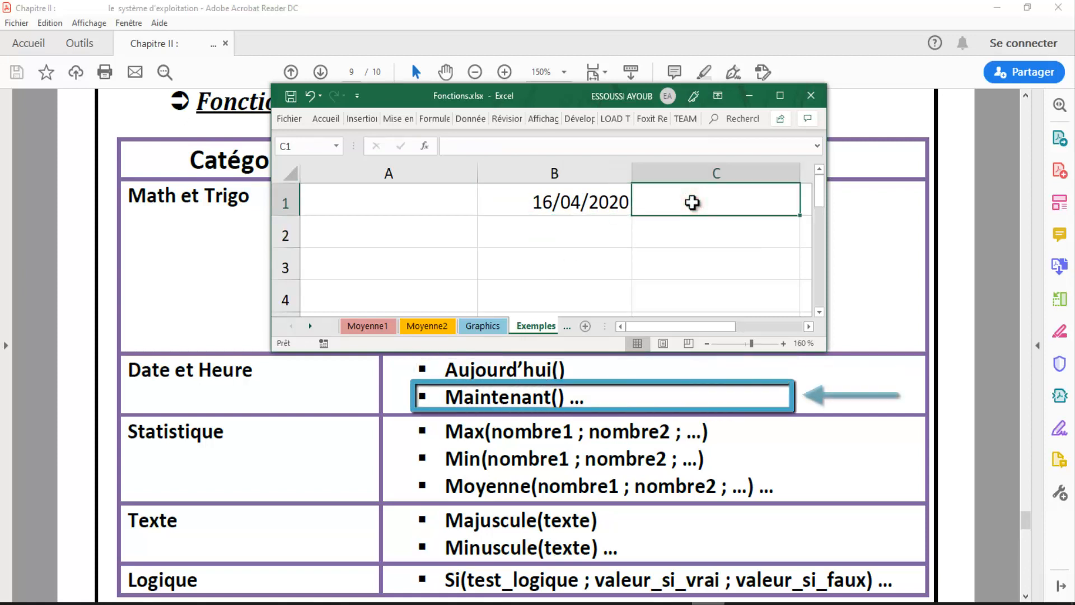
{"action": "type", "text": "=mainte"}
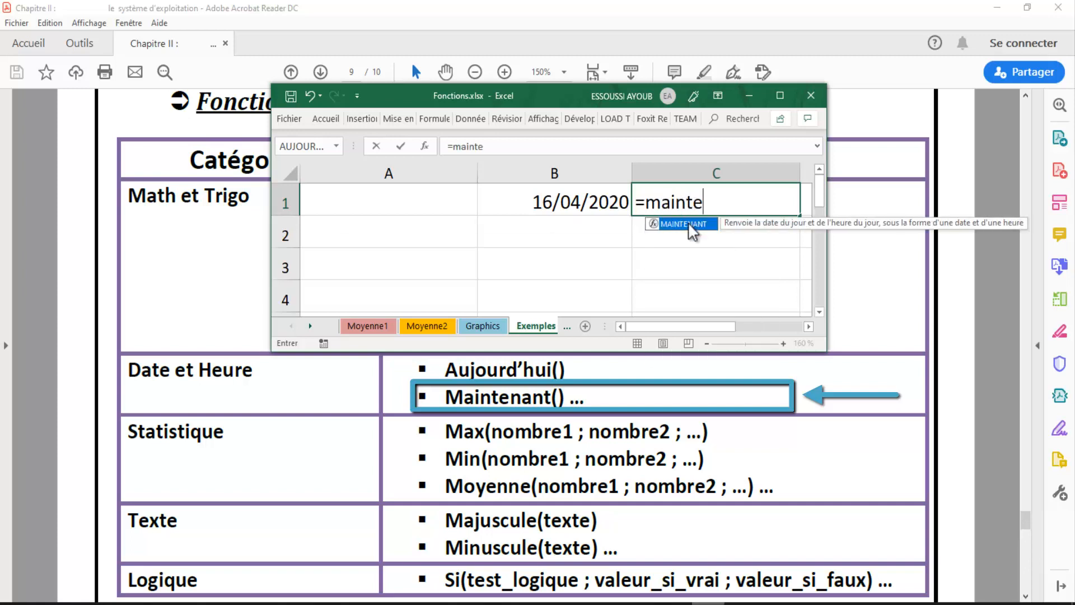
{"action": "double_click", "coordinate": [689, 223]}
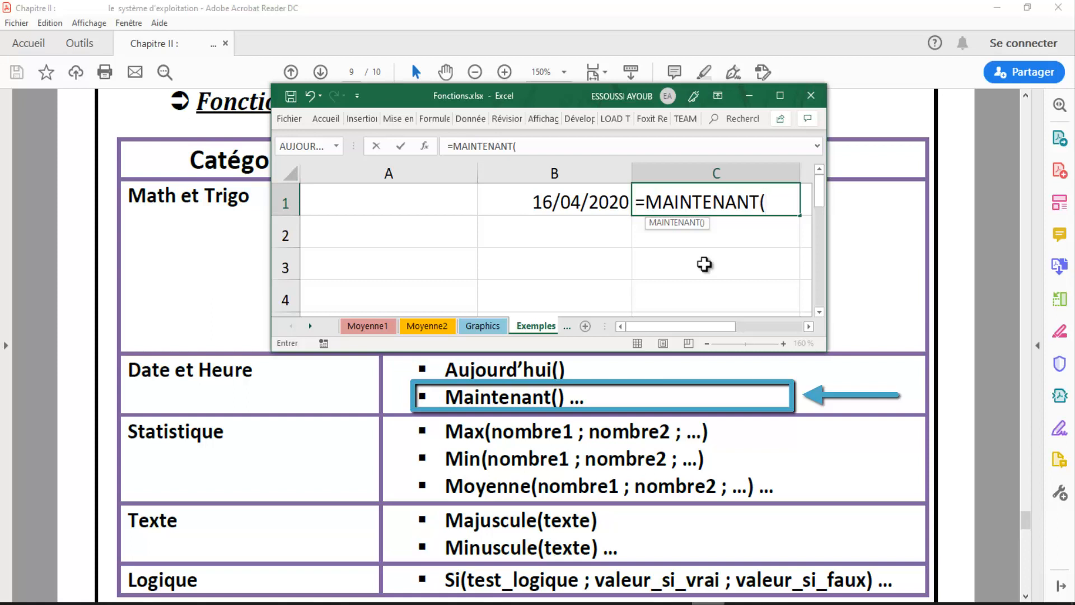
{"action": "key", "text": "Return"}
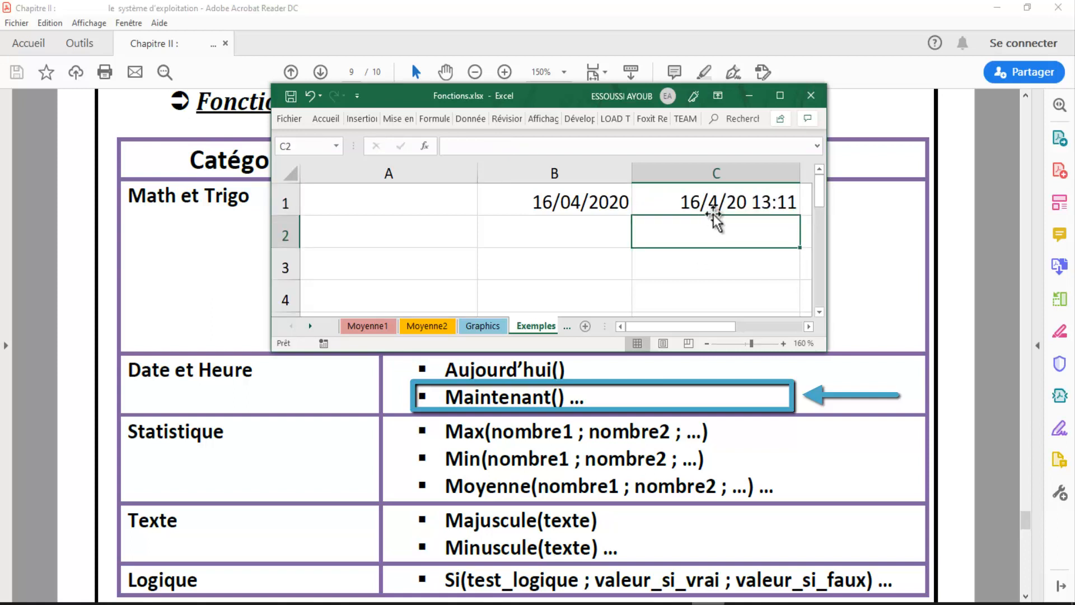
{"action": "left_click", "coordinate": [736, 201]}
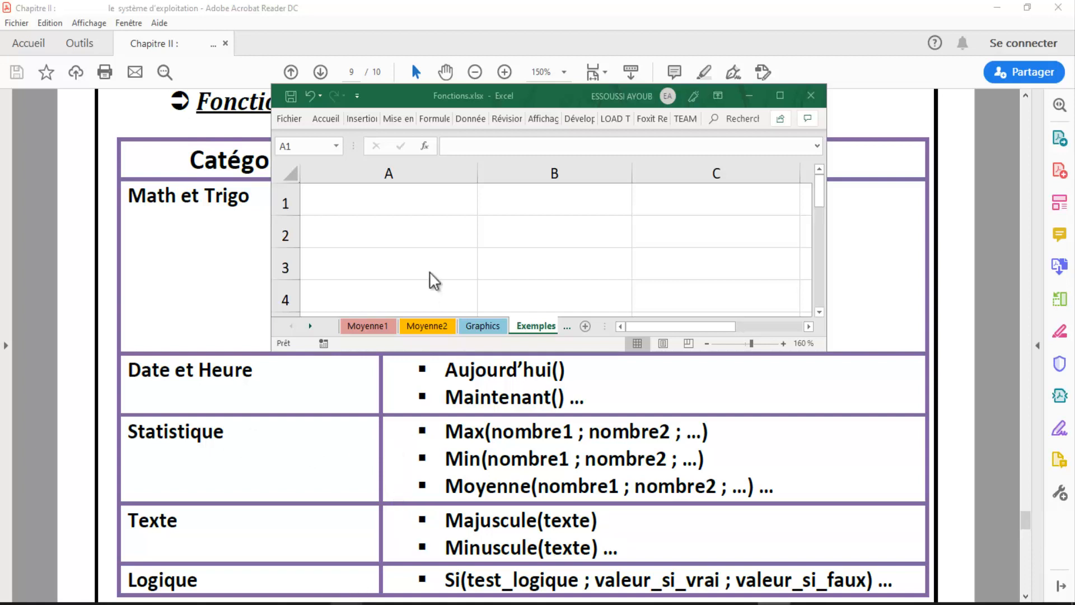
- Enter the values 20, 10 and 15 in cells A1 to A3
{"action": "left_click", "coordinate": [404, 200]}
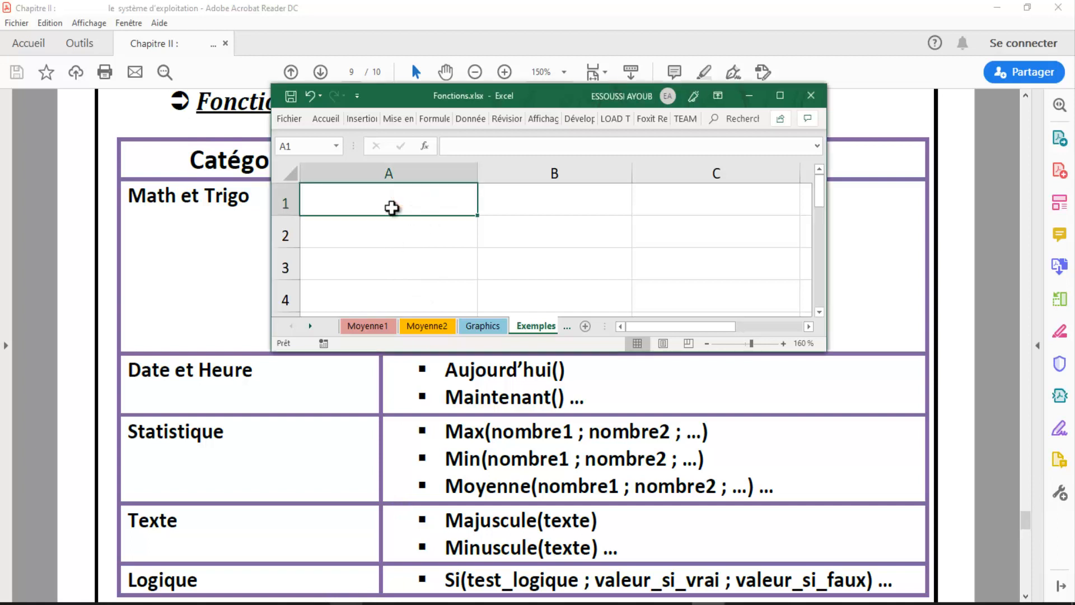
{"action": "type", "text": "20"}
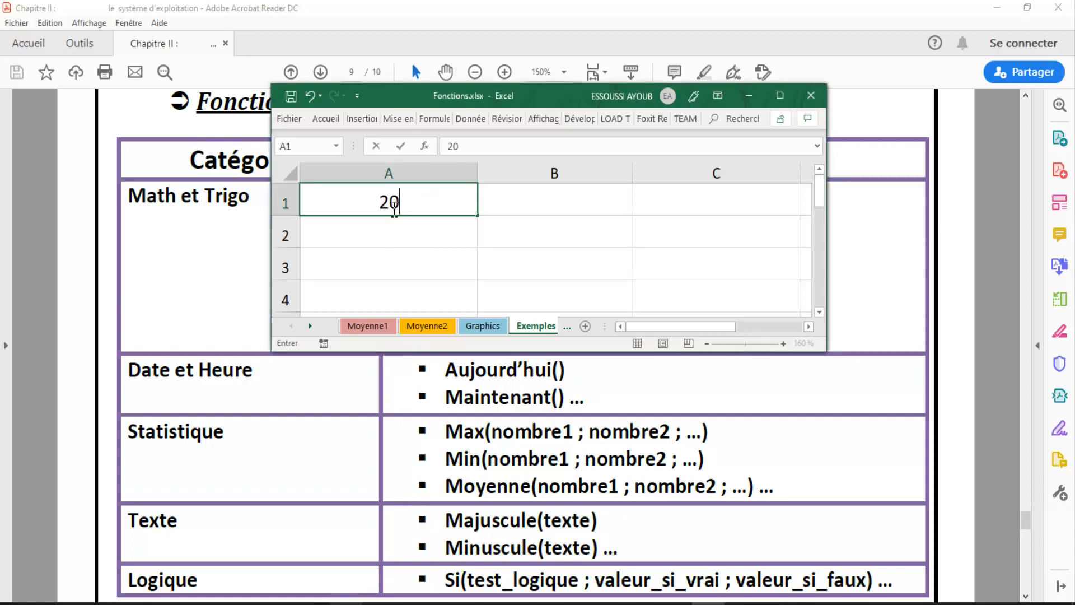
{"action": "key", "text": "Return"}
{"action": "key", "text": "F2"}
{"action": "type", "text": "10"}
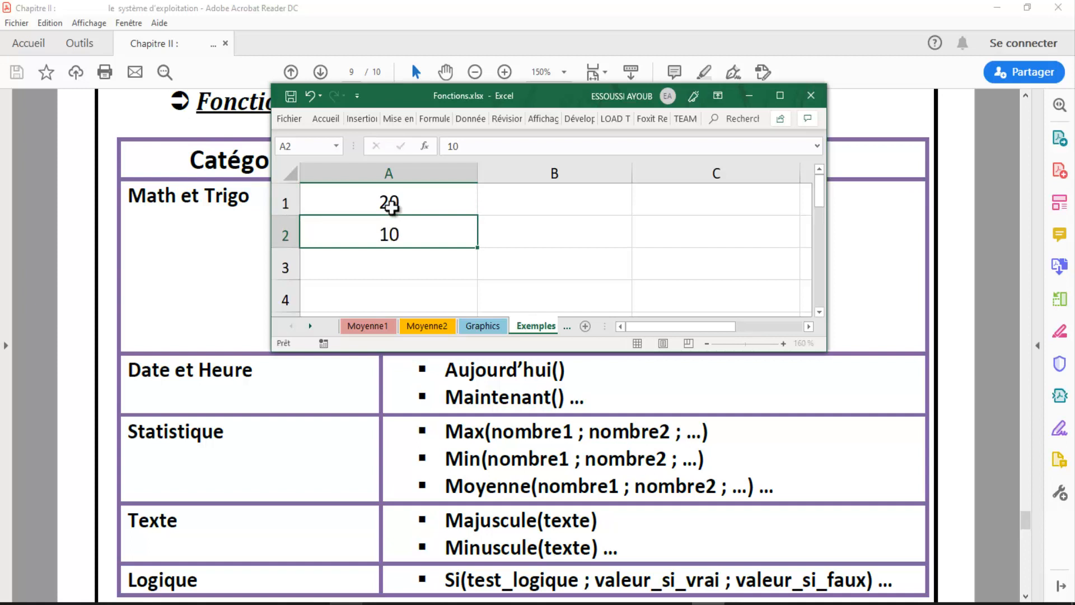
{"action": "key", "text": "Return"}
{"action": "type", "text": "15"}
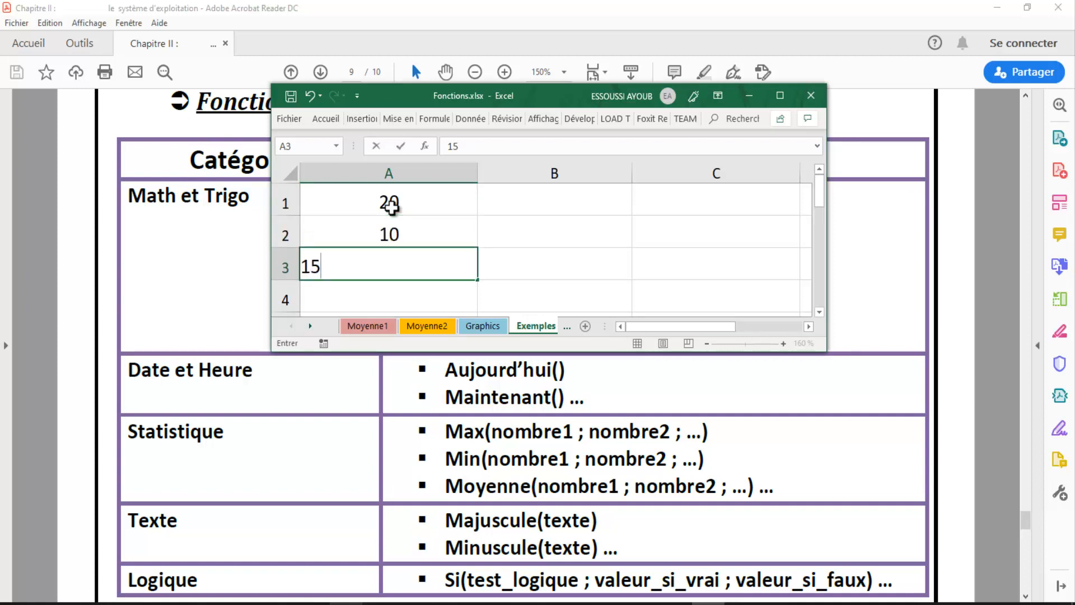
{"action": "key", "text": "Return"}
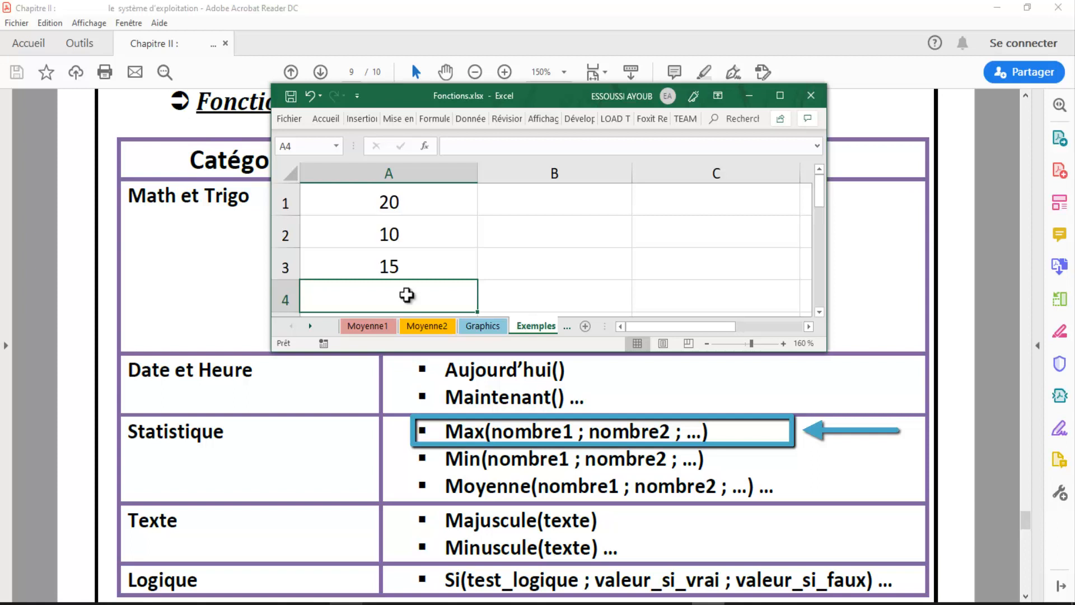
- Calculate the largest value of A1:A3 in cell A4 with the MAX function
{"action": "type", "text": "M"}
{"action": "key", "text": "BackSpace"}
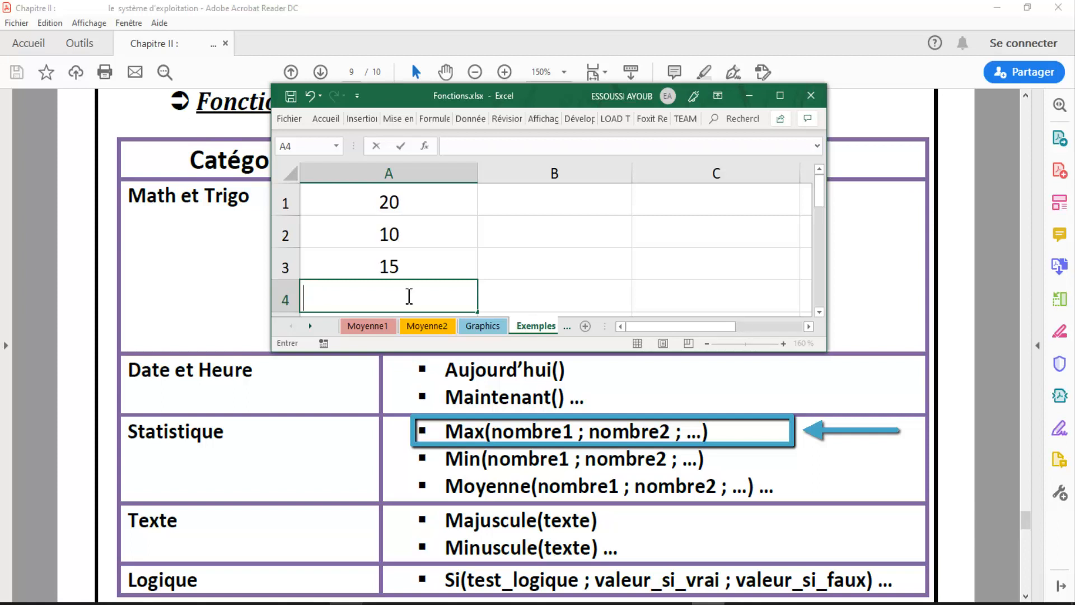
{"action": "type", "text": "=Max"}
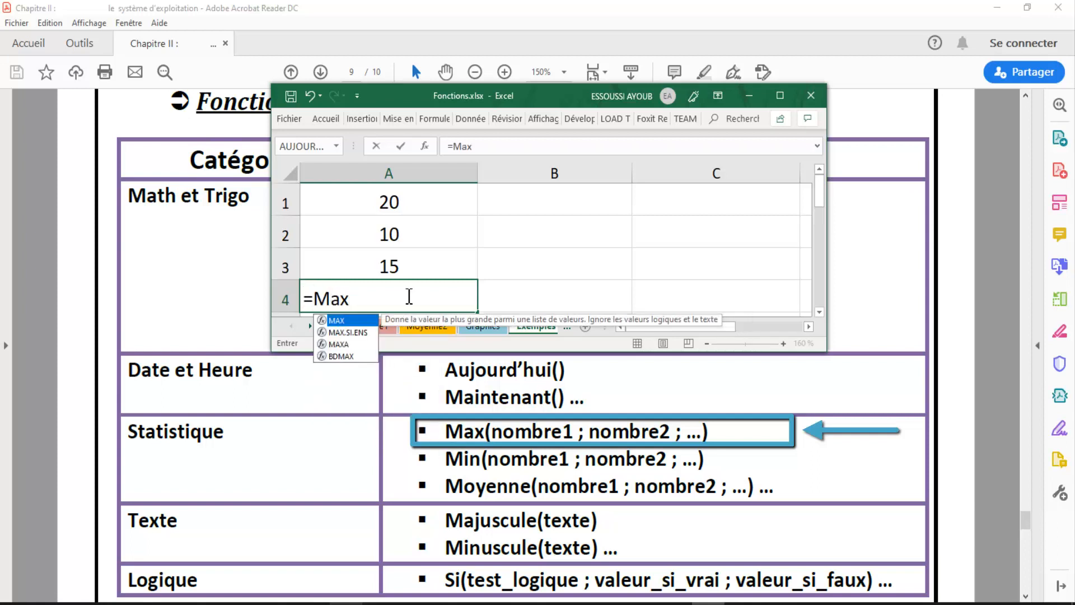
{"action": "double_click", "coordinate": [354, 321]}
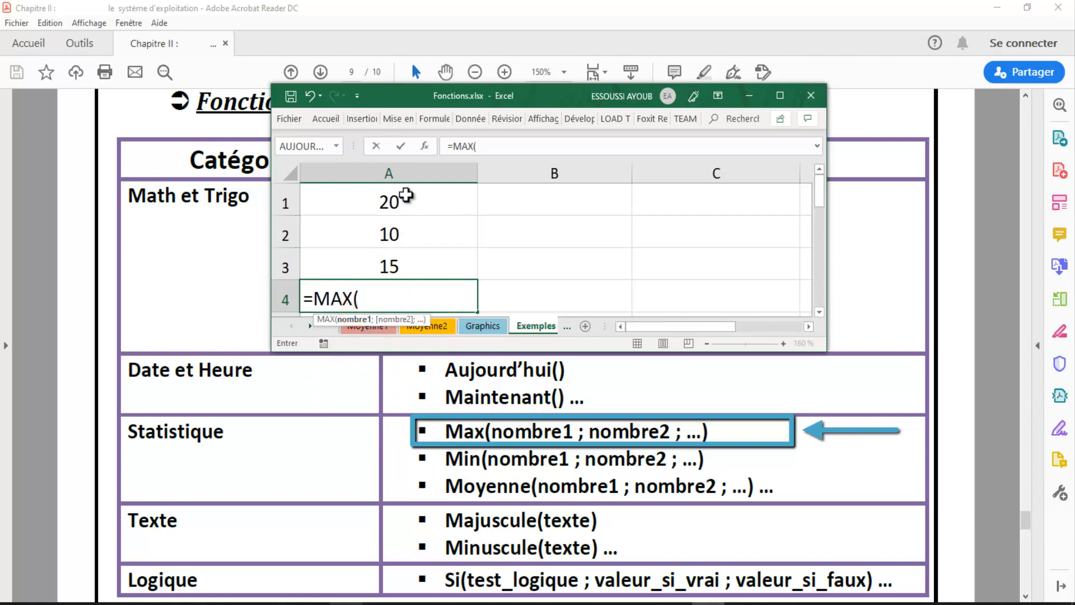
{"action": "left_click_drag", "start_coordinate": [409, 197], "coordinate": [405, 261]}
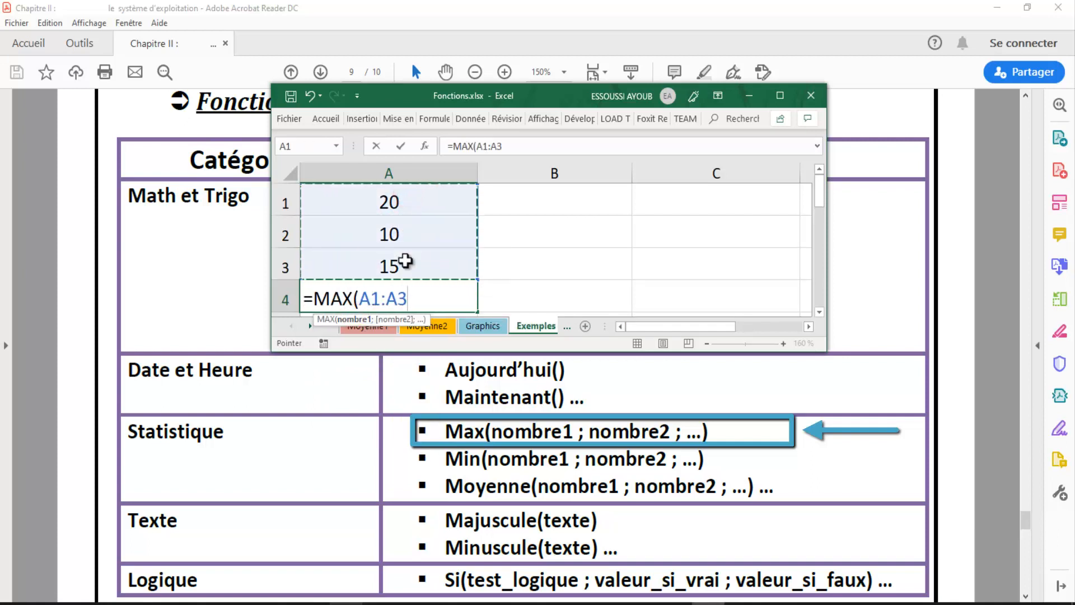
{"action": "key", "text": "Return"}
{"action": "left_click", "coordinate": [426, 271]}
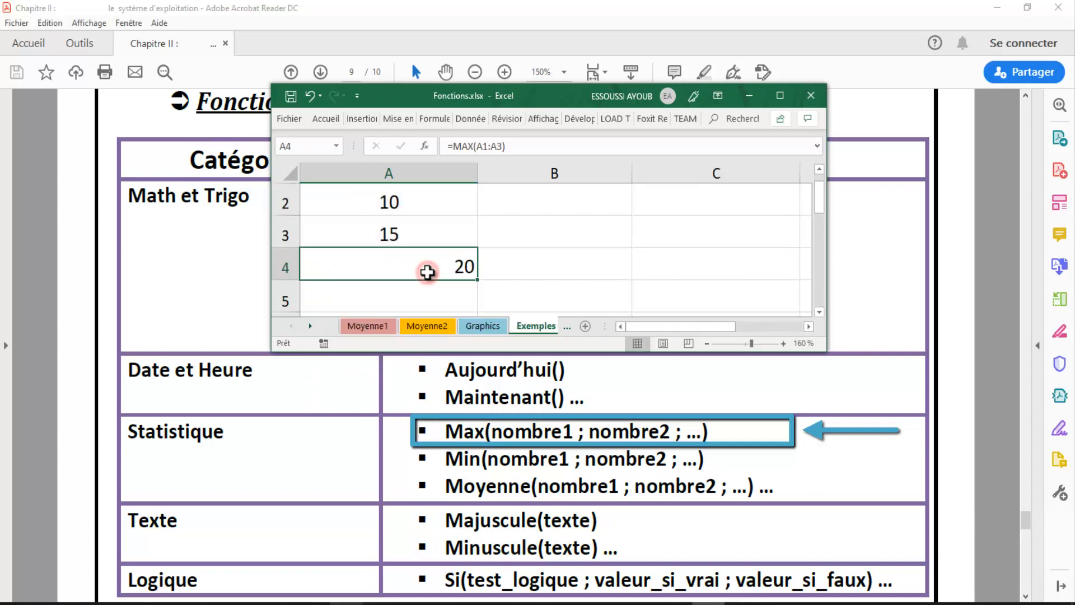
- Replace the formula in cell A4 with a MIN function over the range A1:A3
{"action": "left_click_drag", "start_coordinate": [815, 200], "coordinate": [821, 183]}
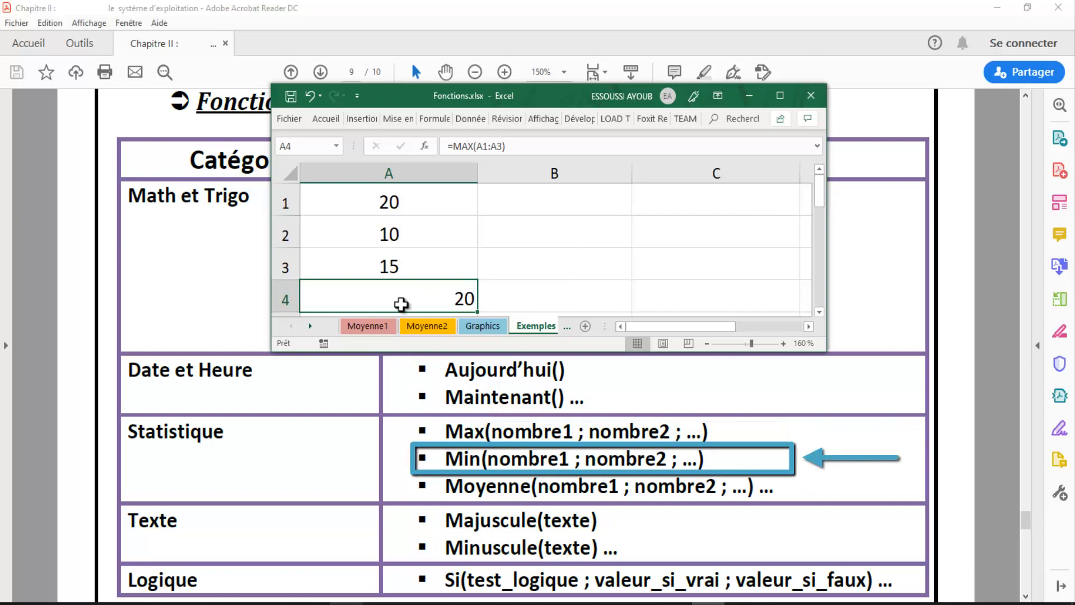
{"action": "key", "text": "Delete"}
{"action": "type", "text": "=Min"}
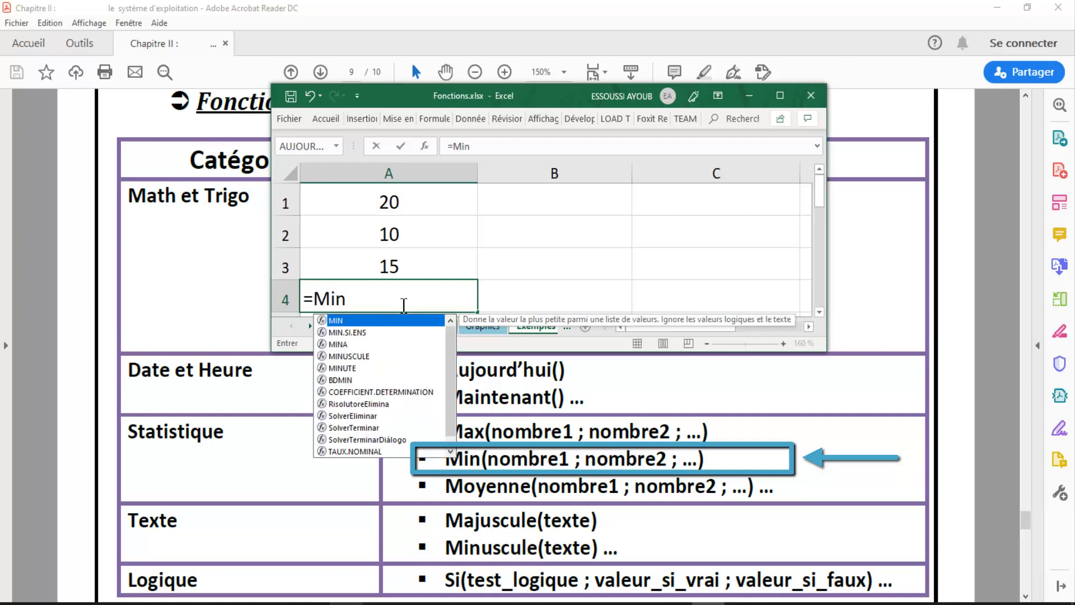
{"action": "double_click", "coordinate": [382, 322]}
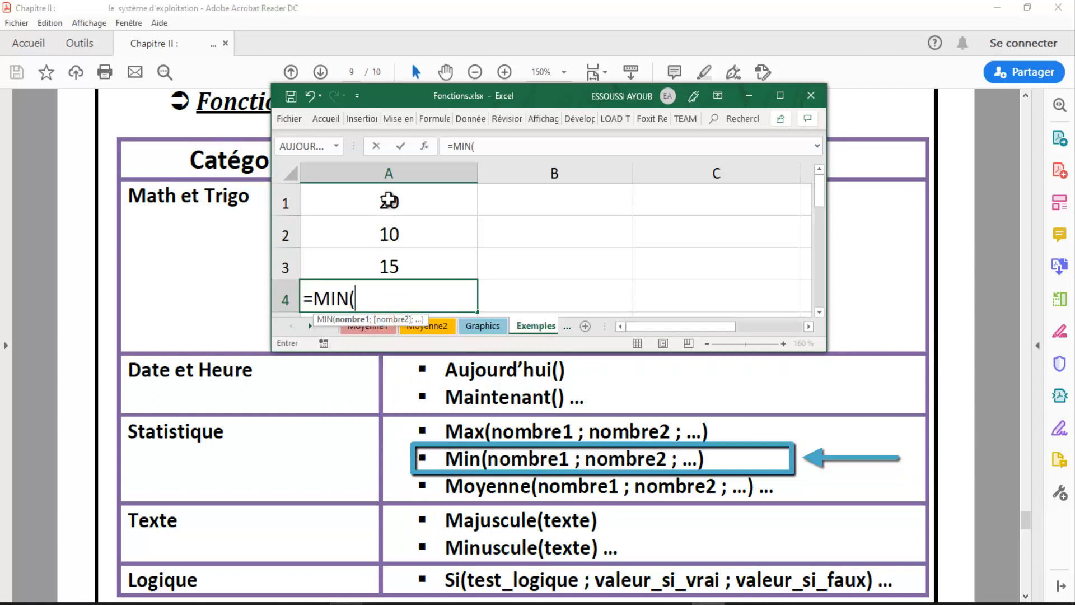
{"action": "left_click_drag", "start_coordinate": [389, 202], "coordinate": [389, 266]}
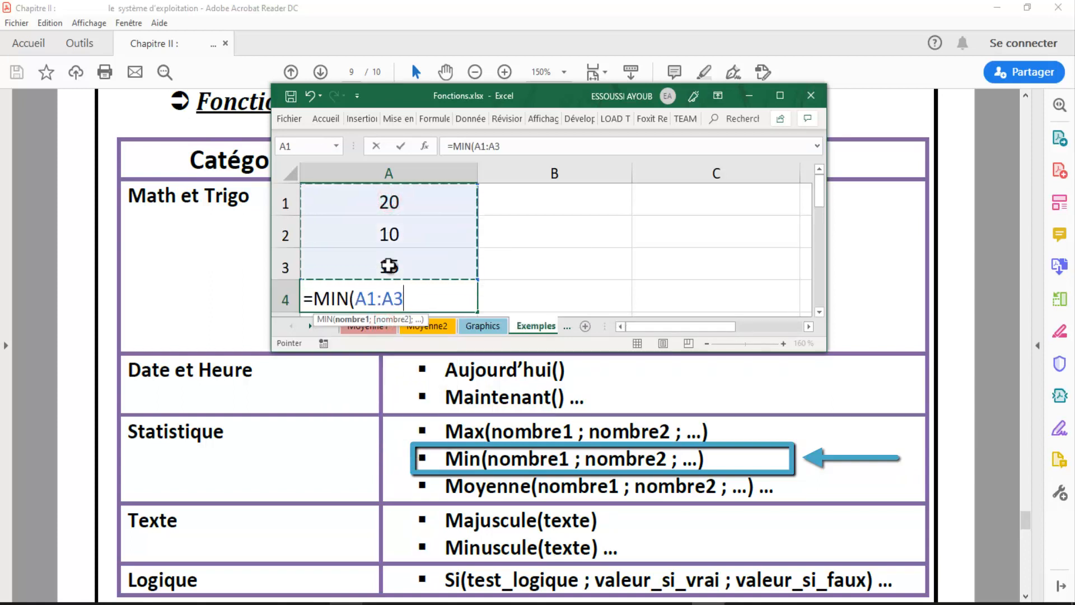
{"action": "key", "text": "Return"}
{"action": "left_click", "coordinate": [388, 266]}
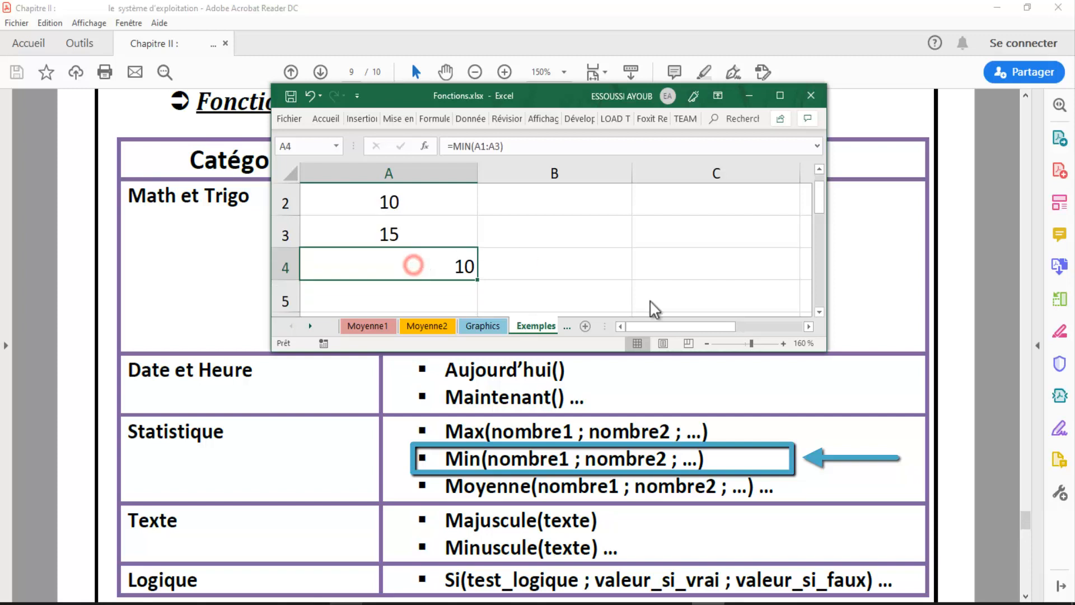
- Replace the formula in cell A4 with a MOYENNE function that averages the range A1:A3
{"action": "left_click_drag", "start_coordinate": [826, 211], "coordinate": [822, 181]}
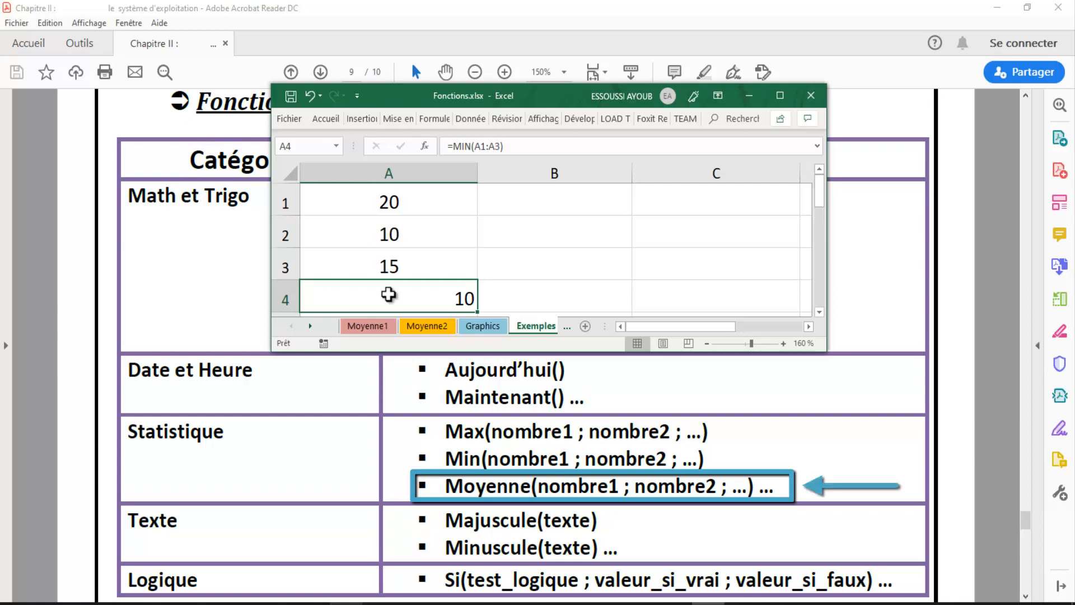
{"action": "key", "text": "Delete"}
{"action": "type", "text": "="}
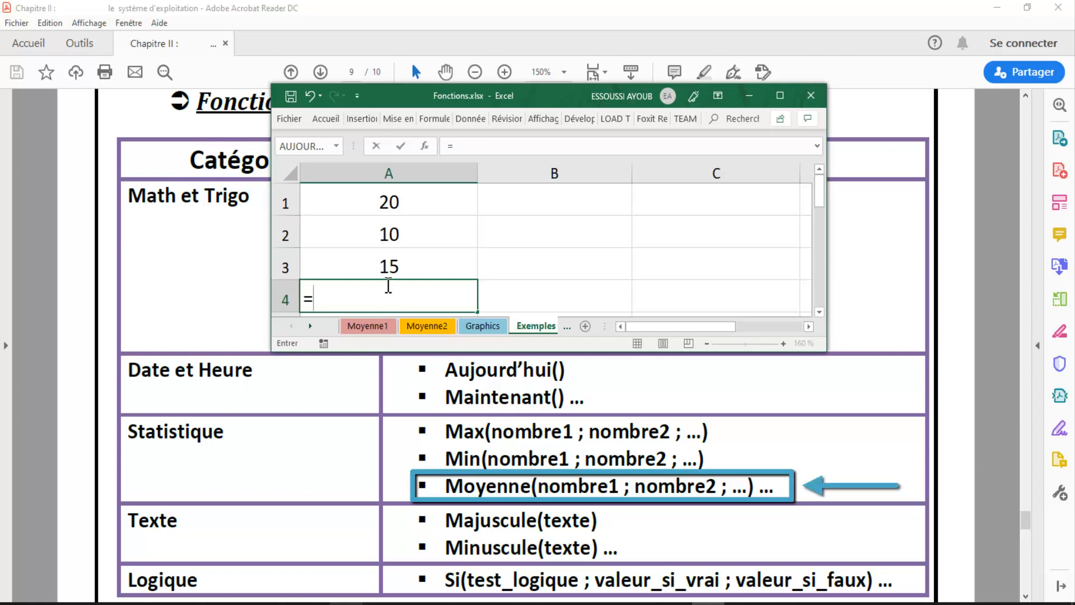
{"action": "type", "text": "Moy"}
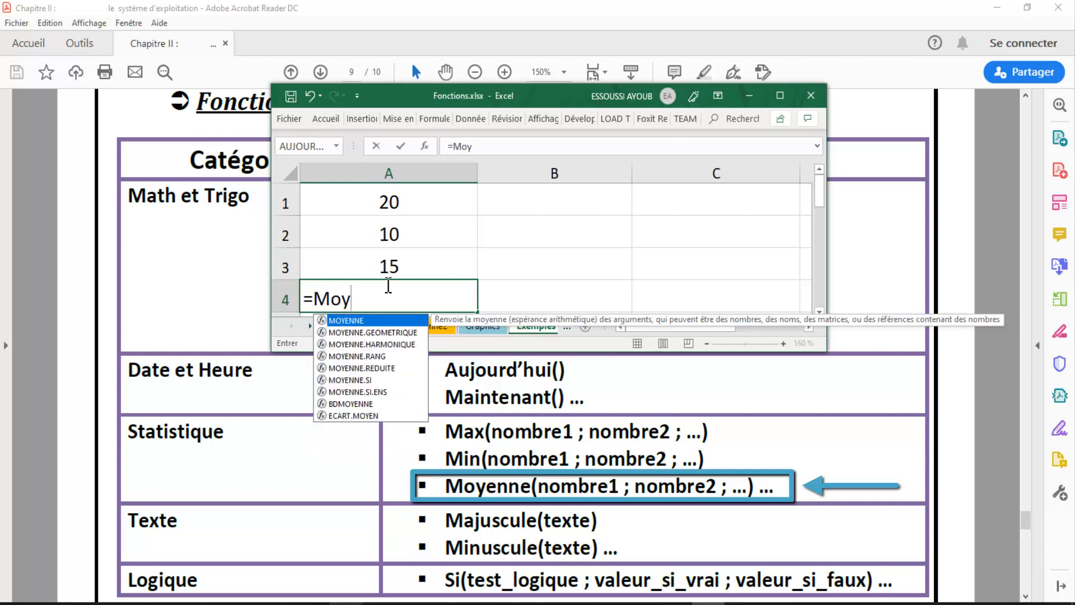
{"action": "double_click", "coordinate": [361, 321]}
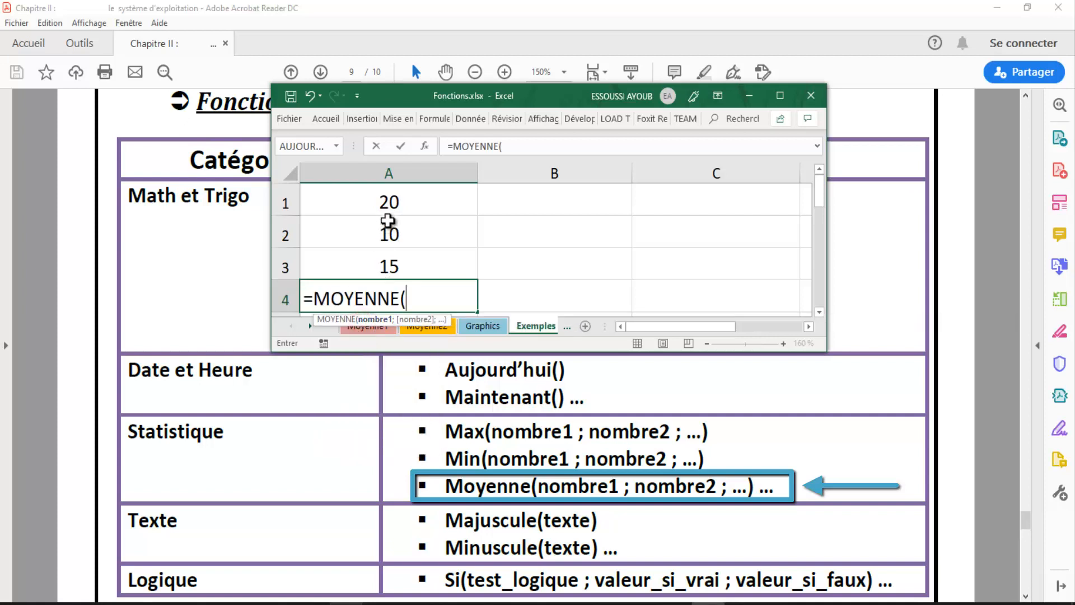
{"action": "left_click_drag", "start_coordinate": [390, 203], "coordinate": [396, 273]}
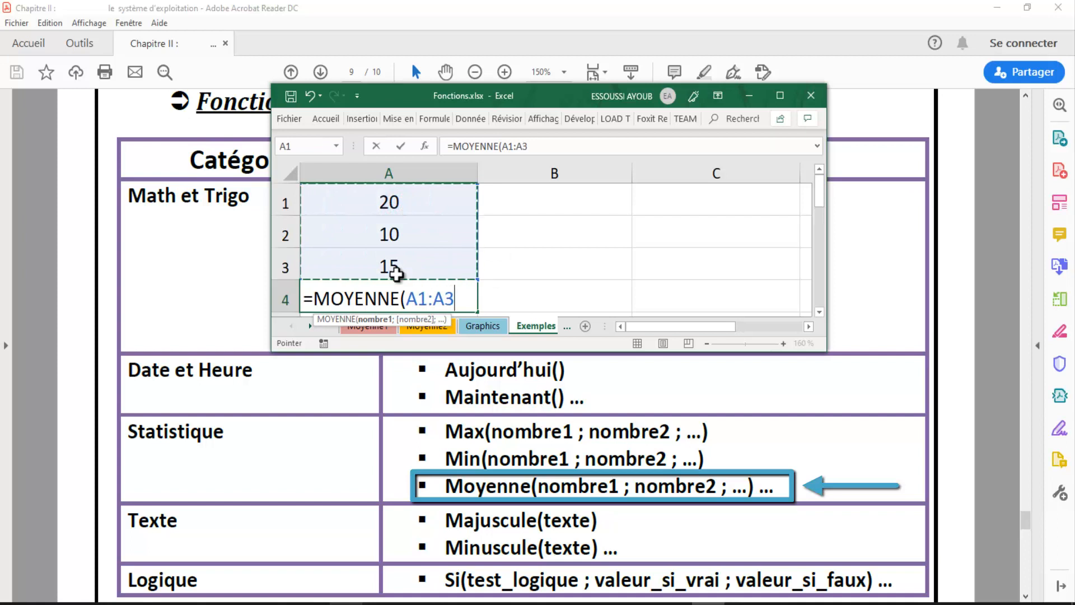
{"action": "key", "text": "Return"}
{"action": "left_click", "coordinate": [415, 256]}
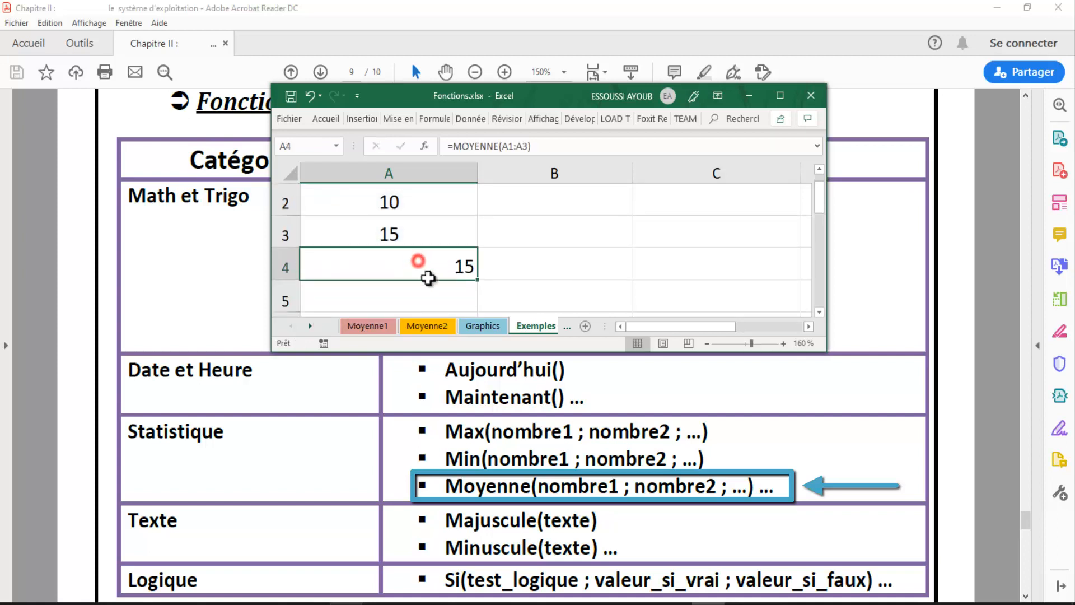
{"action": "left_click", "coordinate": [511, 265]}
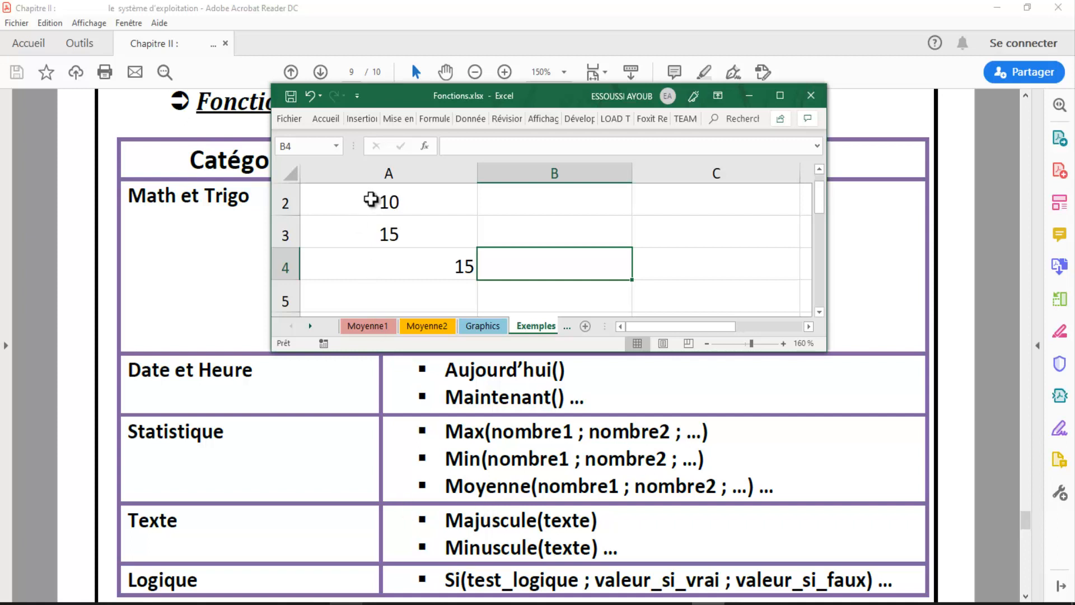
- Clear the sample numbers and the average formula from cells A1 to A4
{"action": "left_click_drag", "start_coordinate": [367, 199], "coordinate": [531, 162]}
{"action": "left_click_drag", "start_coordinate": [471, 190], "coordinate": [532, 291]}
{"action": "key", "text": "Delete"}
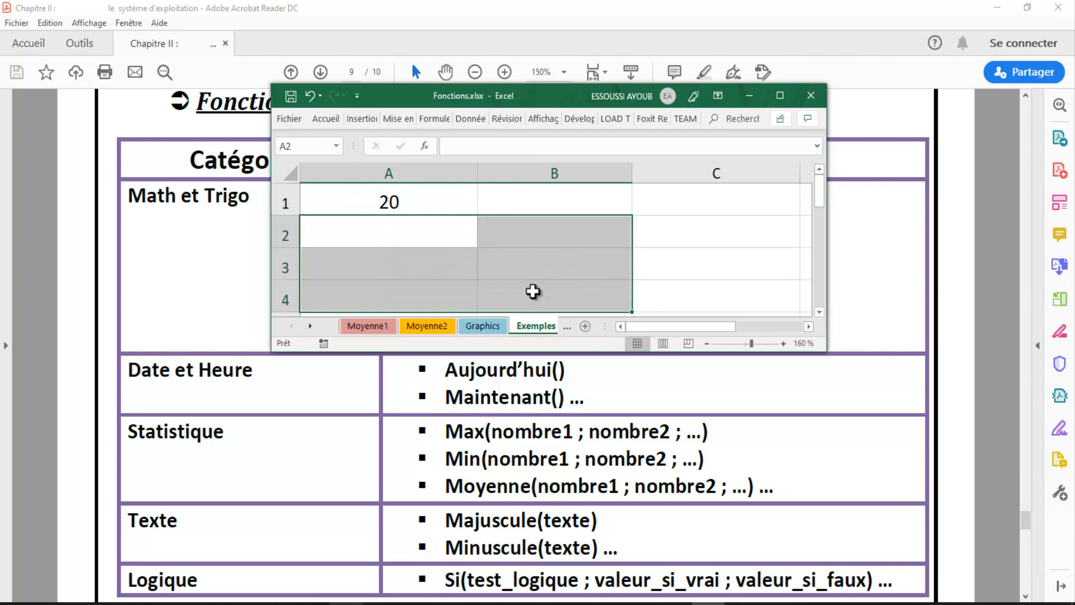
{"action": "left_click", "coordinate": [450, 197]}
{"action": "key", "text": "Delete"}
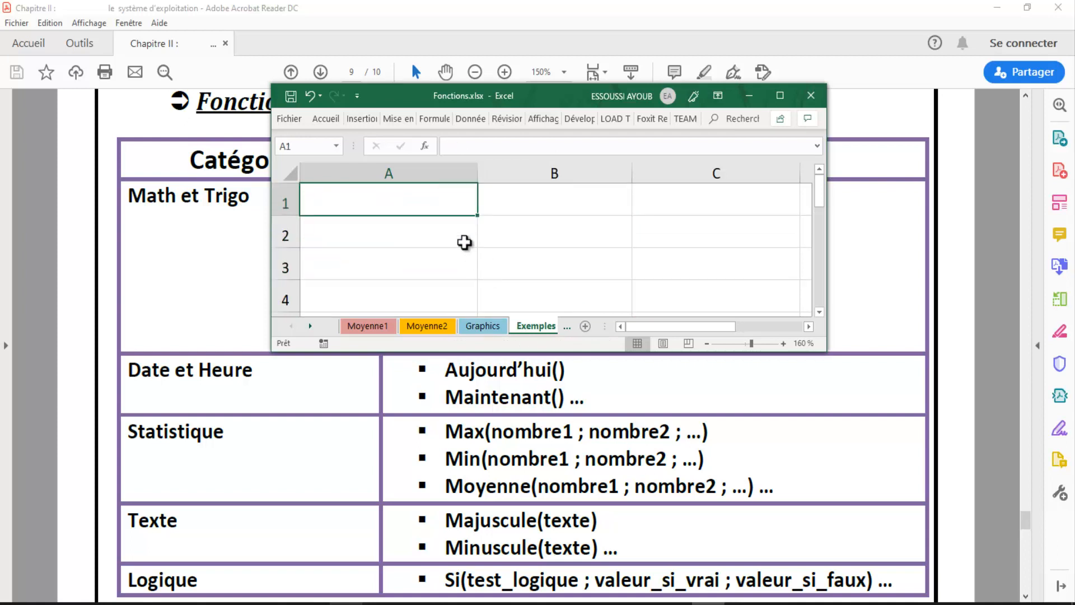
- Enter the sample text "maroc" in cell A2
{"action": "left_click", "coordinate": [442, 239]}
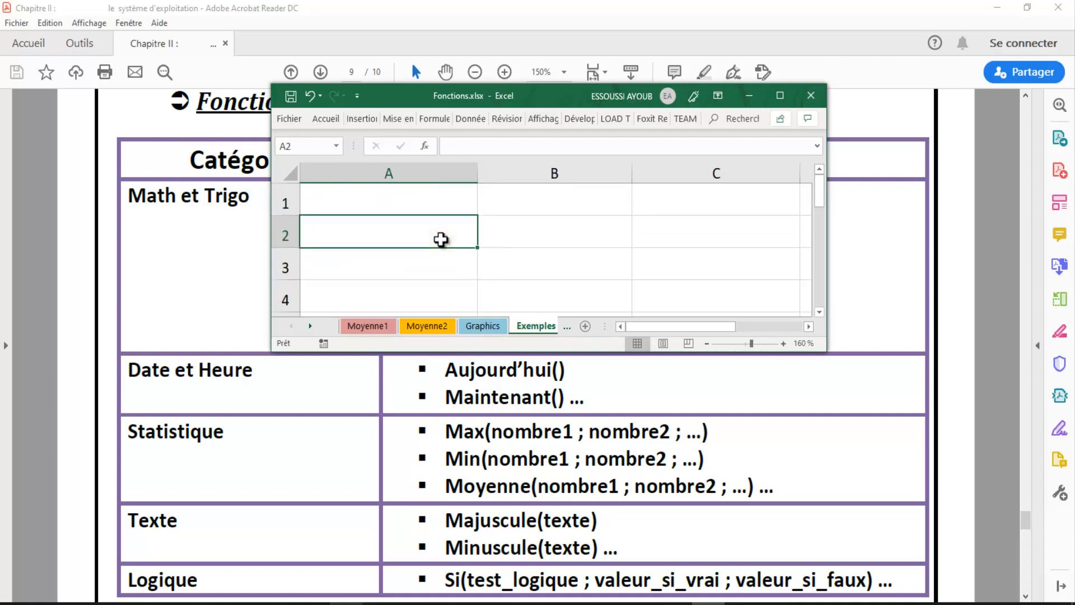
{"action": "type", "text": "maroc"}
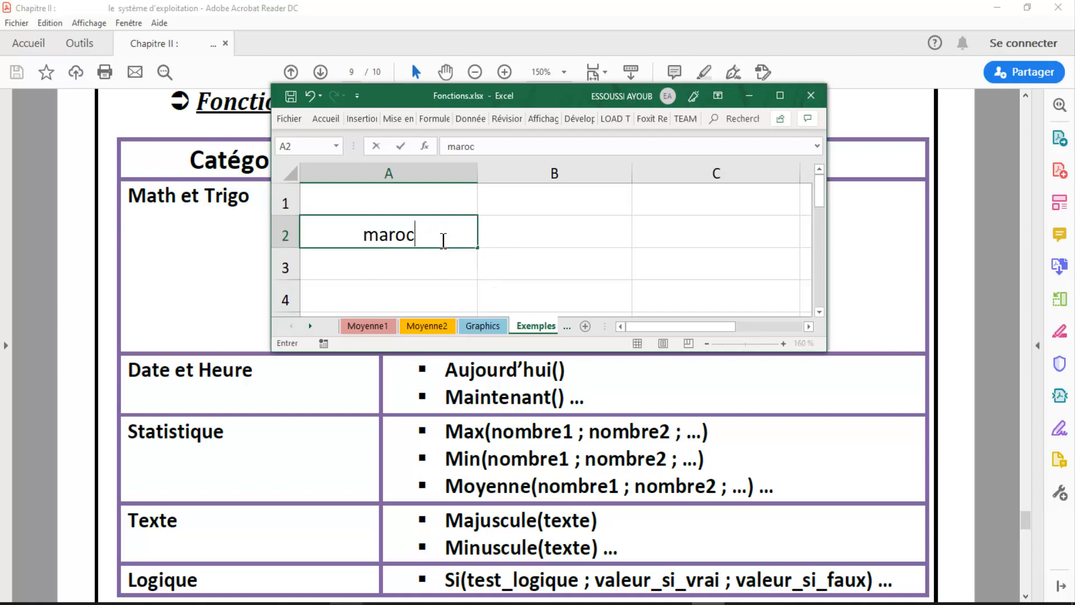
{"action": "left_click", "coordinate": [540, 233]}
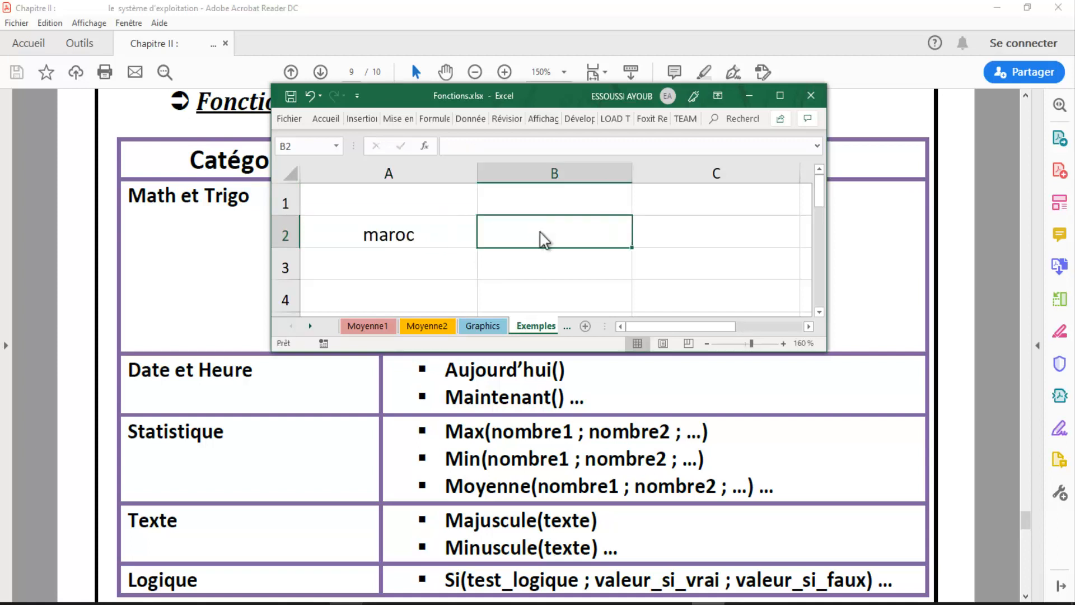
- Enter the uppercase sample text "MAROC" in cell B2
{"action": "type", "text": "Mar"}
{"action": "key", "text": "BackSpace"}
{"action": "key", "text": "BackSpace"}
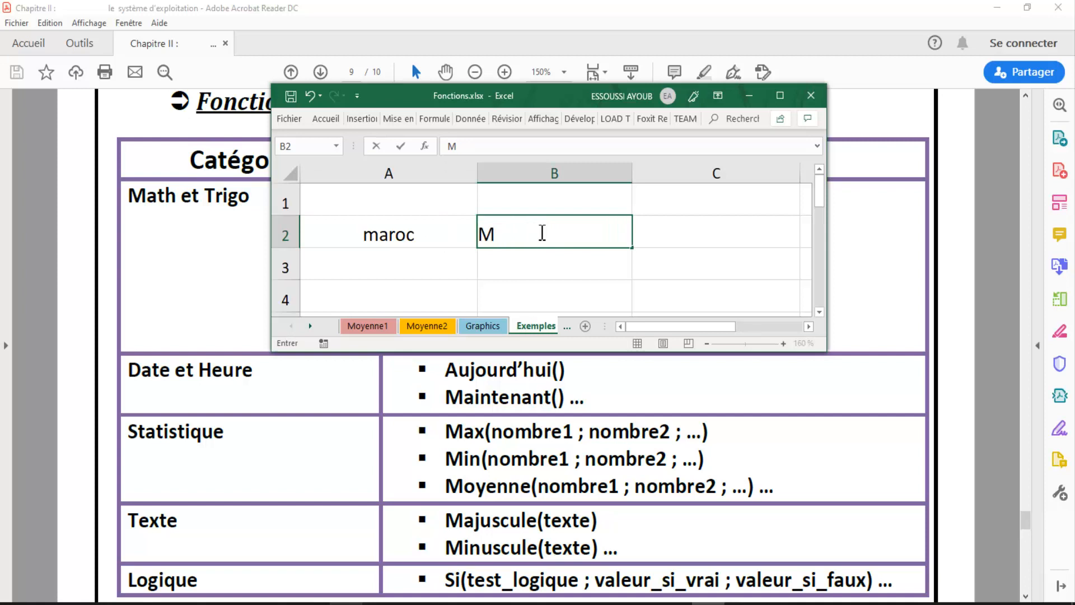
{"action": "type", "text": "AROC"}
{"action": "left_click", "coordinate": [400, 261]}
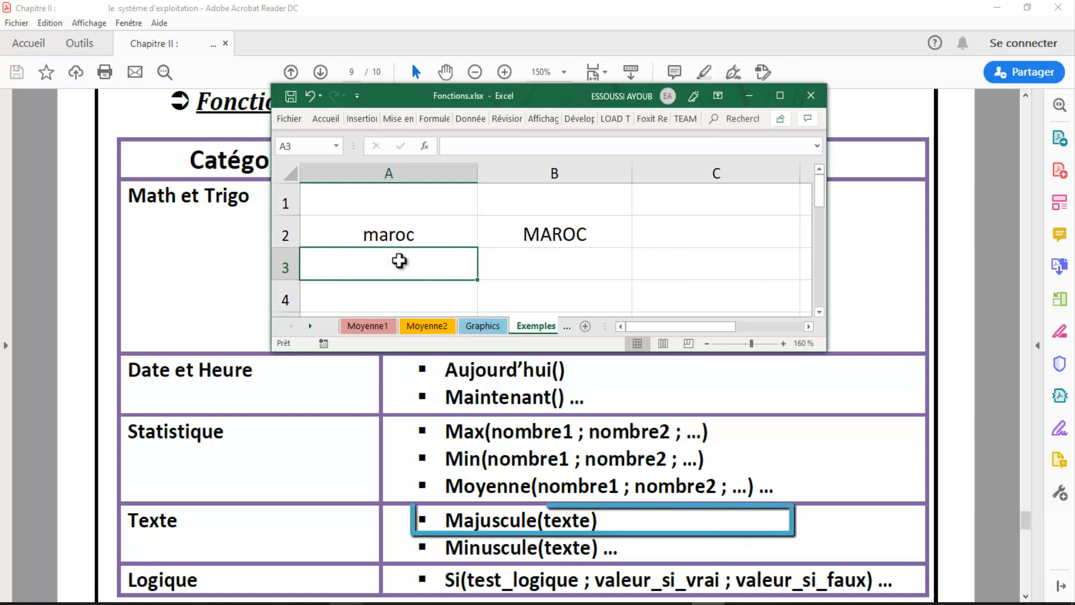
- Enter a MAJUSCULE formula in cell A3 that converts the text in A2 to uppercase
{"action": "left_click", "coordinate": [408, 232]}
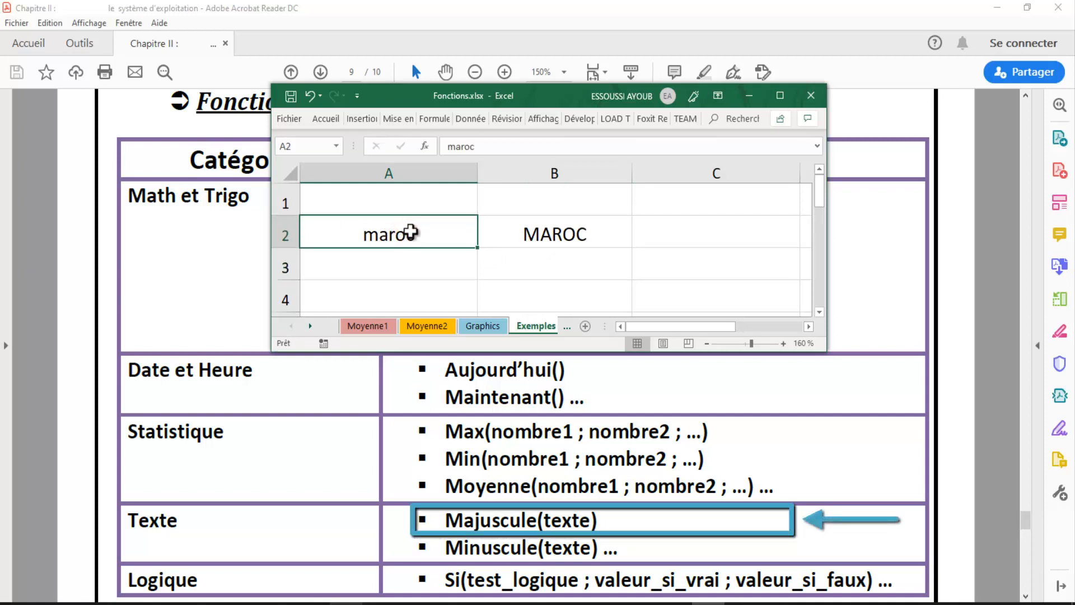
{"action": "left_click", "coordinate": [399, 272]}
{"action": "type", "text": "="}
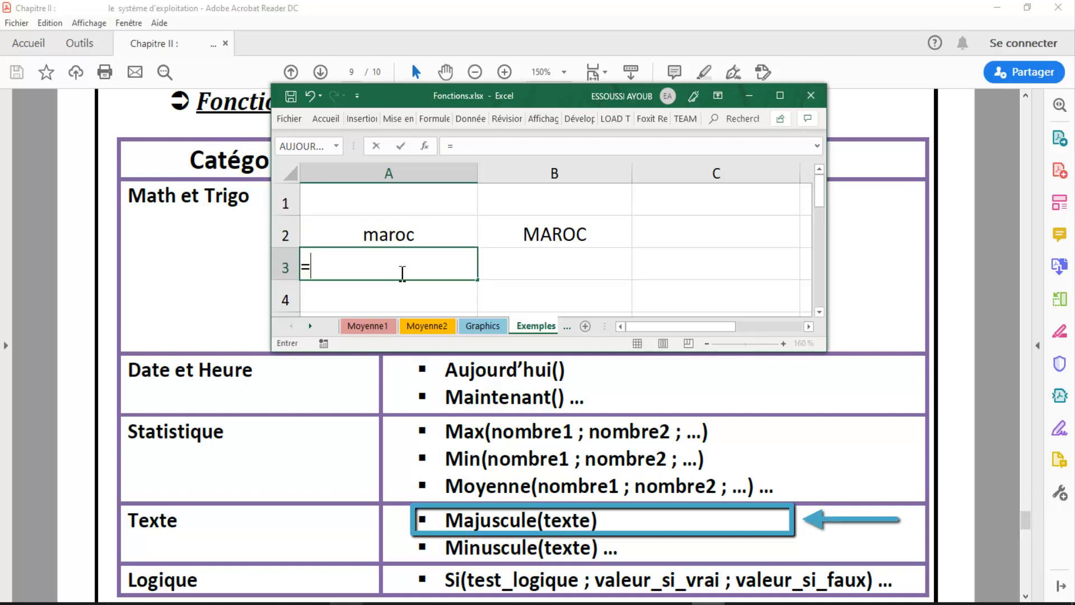
{"action": "type", "text": "Ma"}
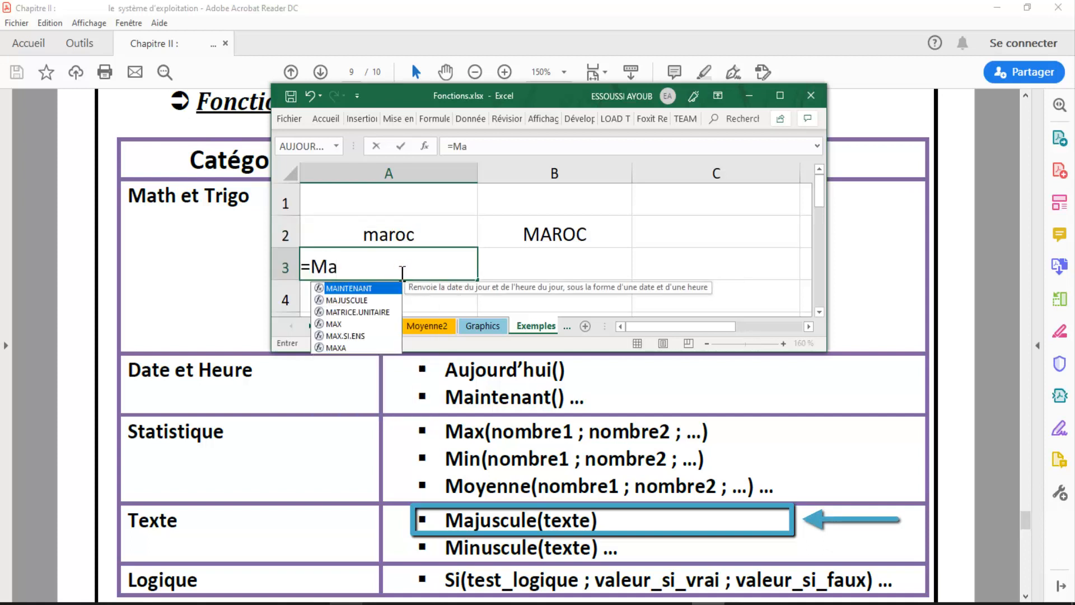
{"action": "type", "text": "j"}
{"action": "double_click", "coordinate": [367, 288]}
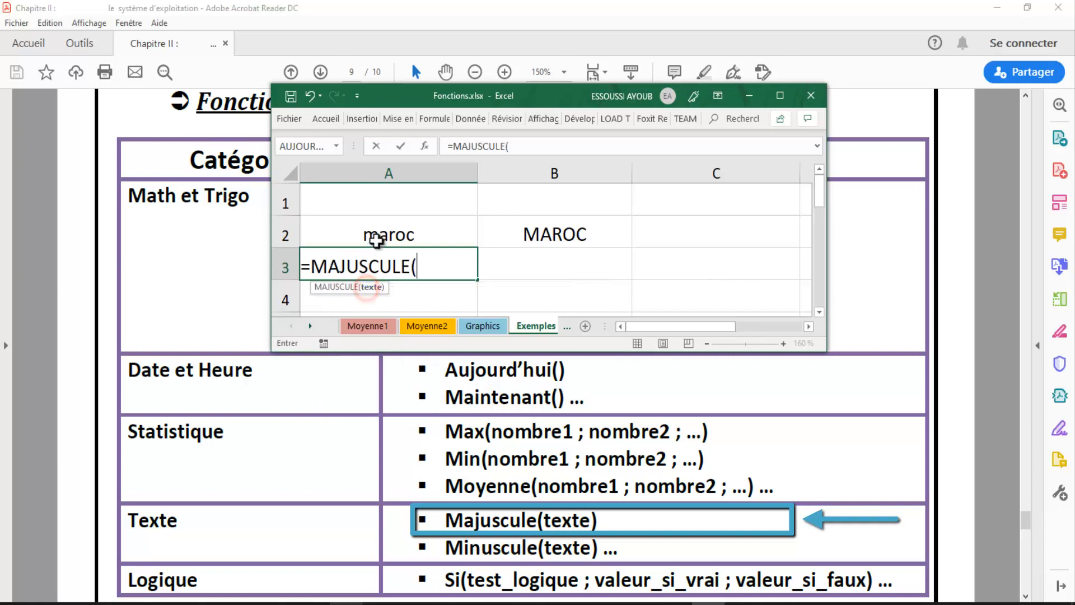
{"action": "left_click", "coordinate": [376, 239]}
{"action": "key", "text": "Return"}
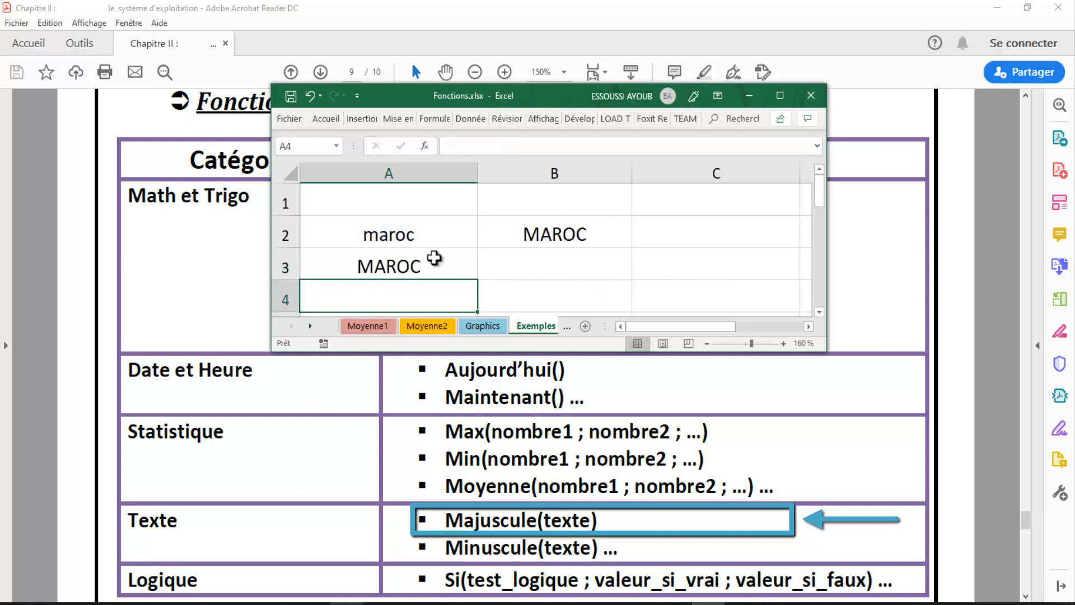
{"action": "left_click", "coordinate": [442, 267]}
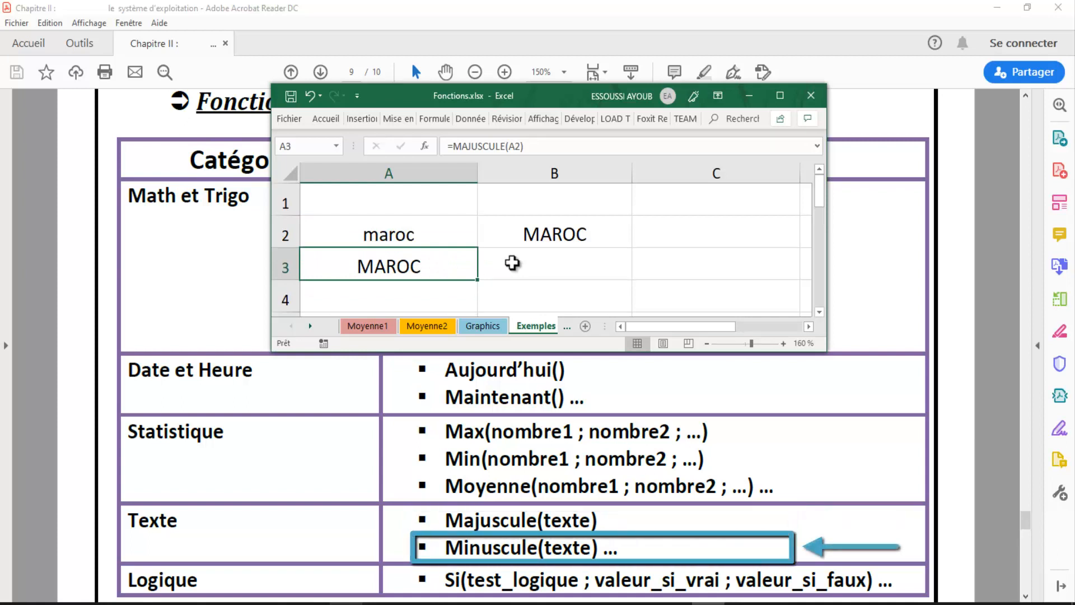
- Enter a MINUSCULE formula in cell B3 that converts the text in B2 to lowercase, and review both text formulas
{"action": "left_click", "coordinate": [512, 232]}
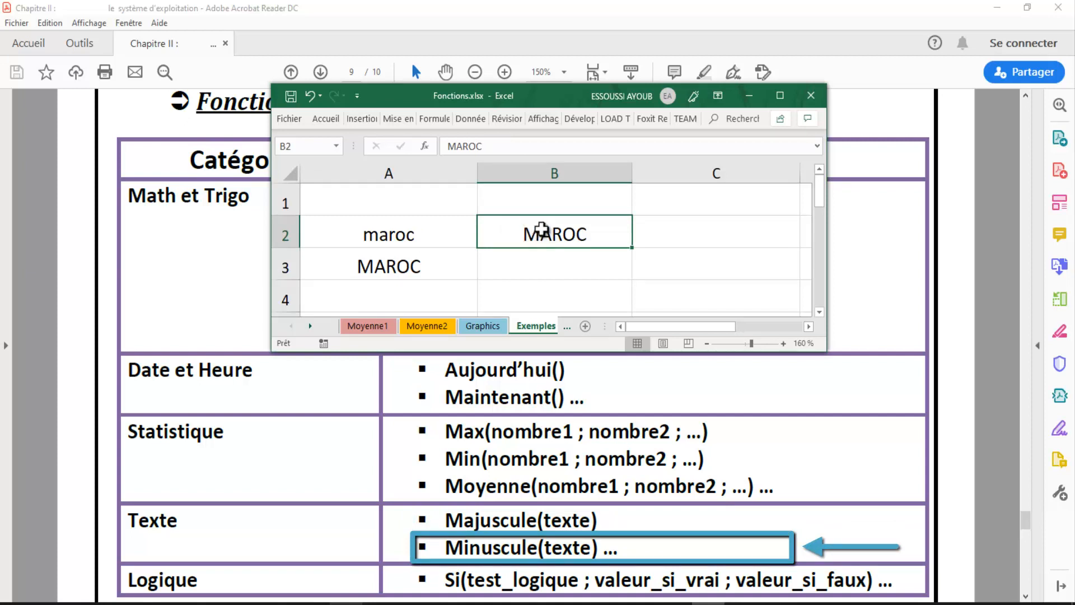
{"action": "left_click", "coordinate": [535, 273]}
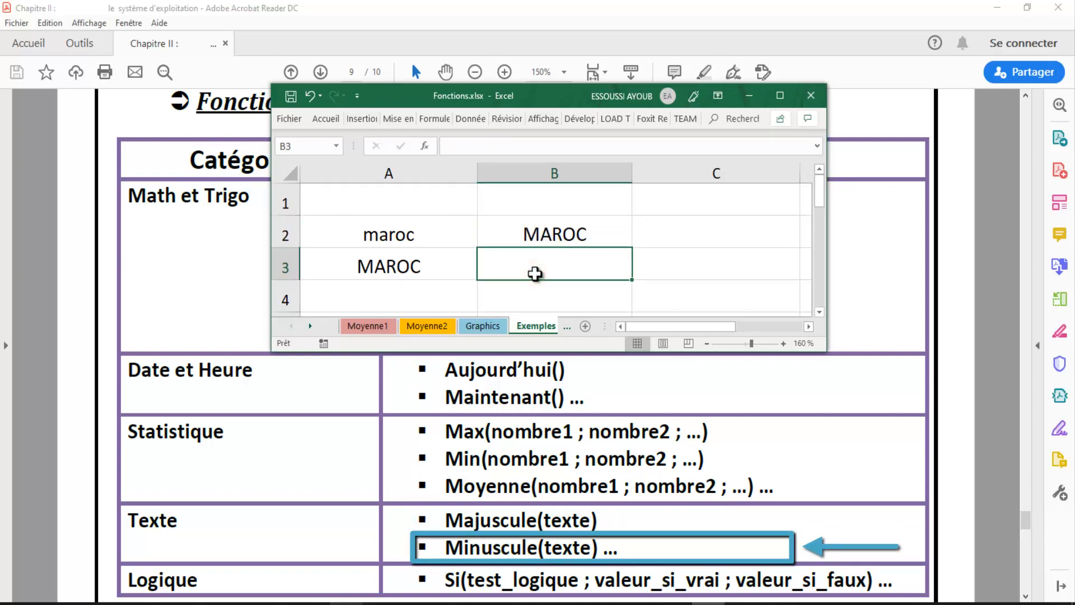
{"action": "type", "text": "=M"}
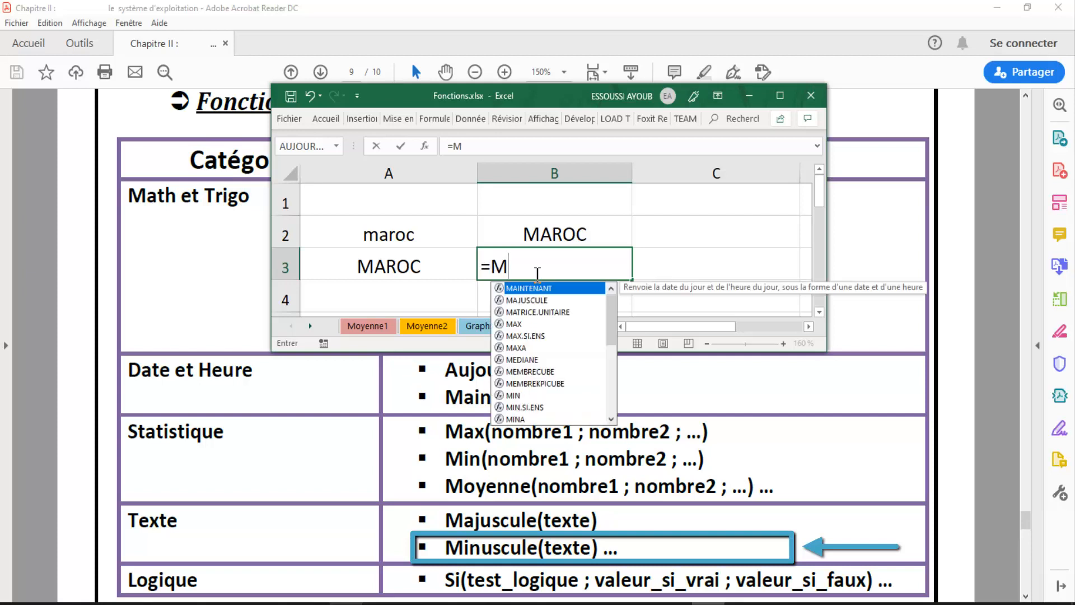
{"action": "type", "text": "in"}
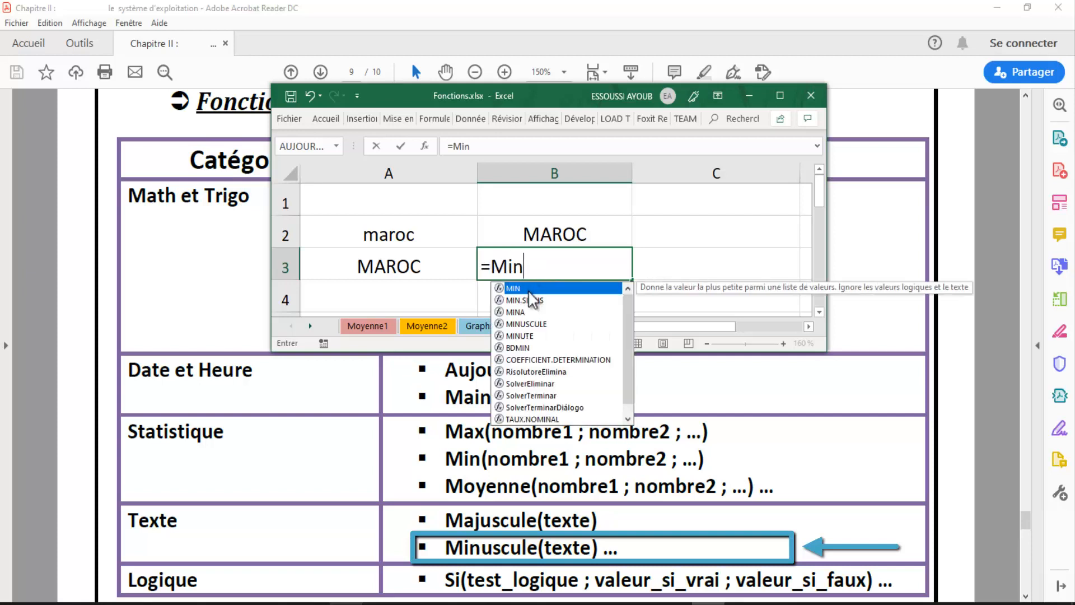
{"action": "double_click", "coordinate": [532, 323]}
{"action": "left_click", "coordinate": [566, 238]}
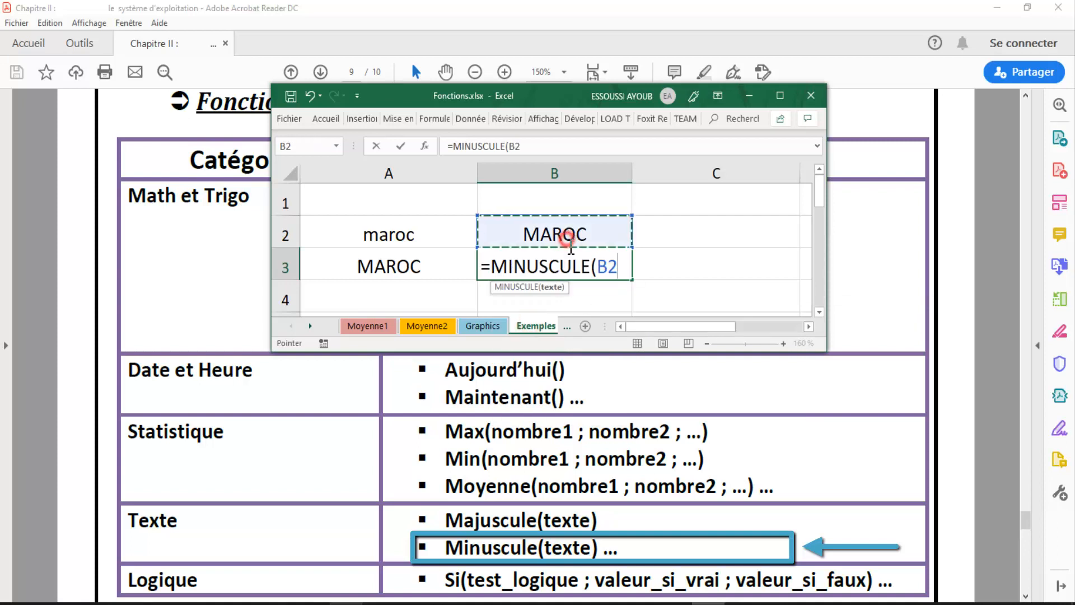
{"action": "key", "text": "Return"}
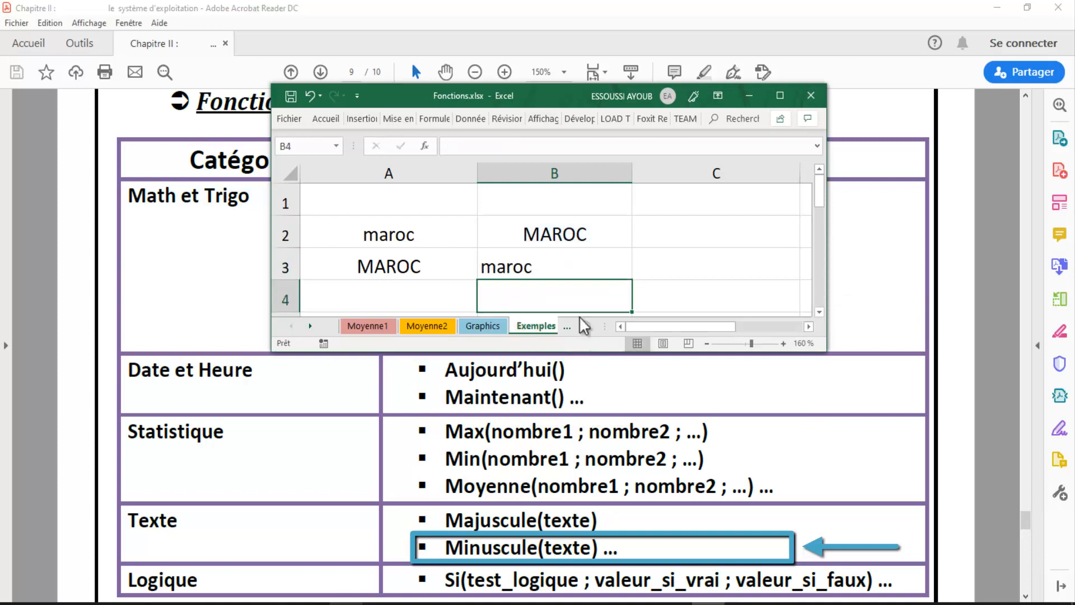
{"action": "left_click", "coordinate": [577, 270]}
{"action": "left_click", "coordinate": [415, 266]}
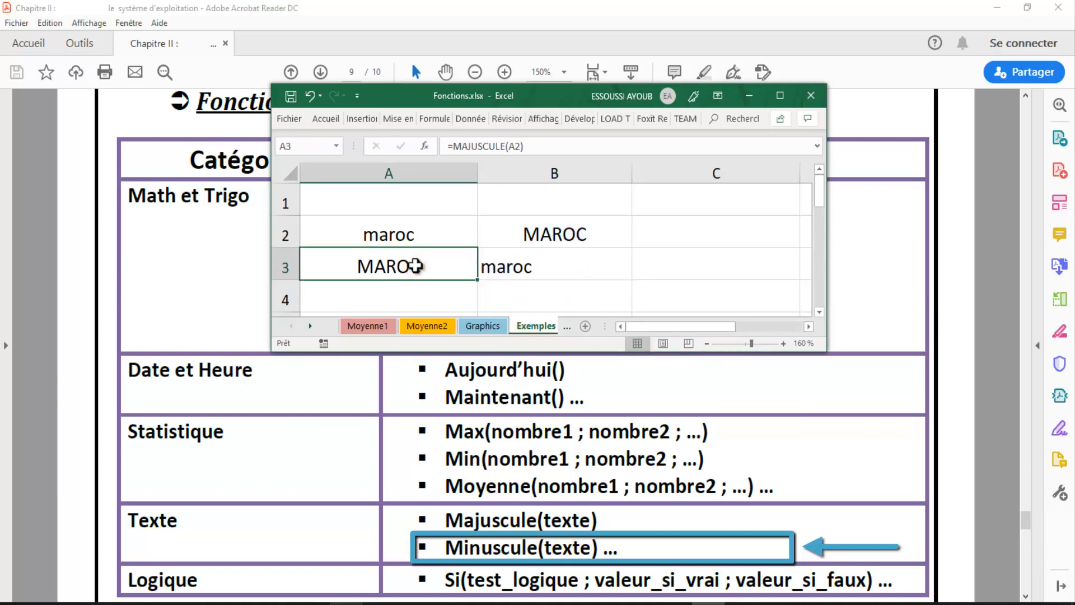
{"action": "left_click", "coordinate": [563, 260]}
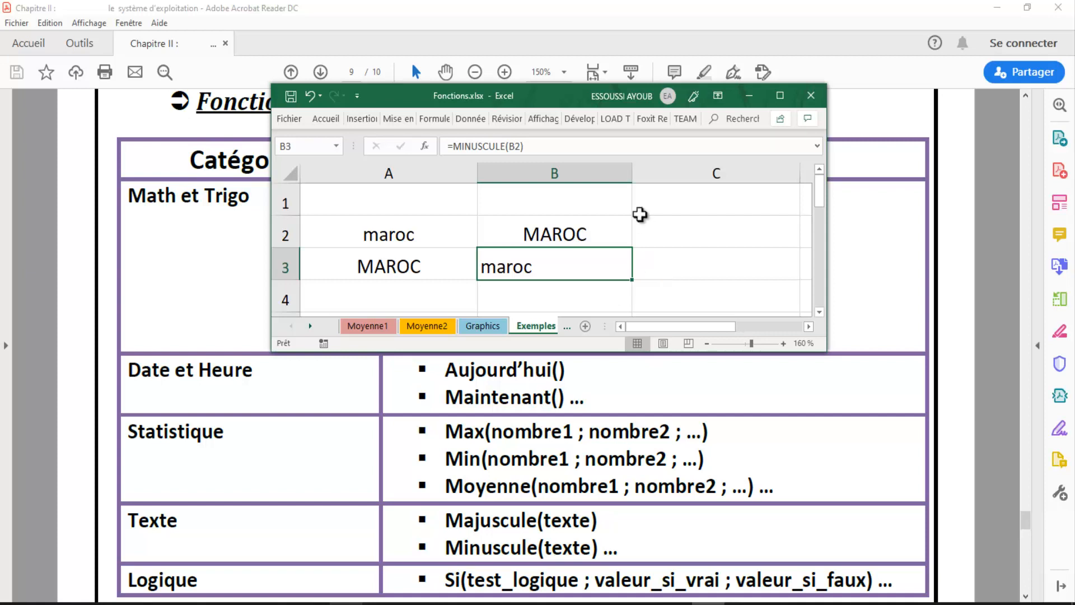
- Clear the sample texts and text formulas from the range A1:C4
{"action": "left_click_drag", "start_coordinate": [638, 211], "coordinate": [334, 292]}
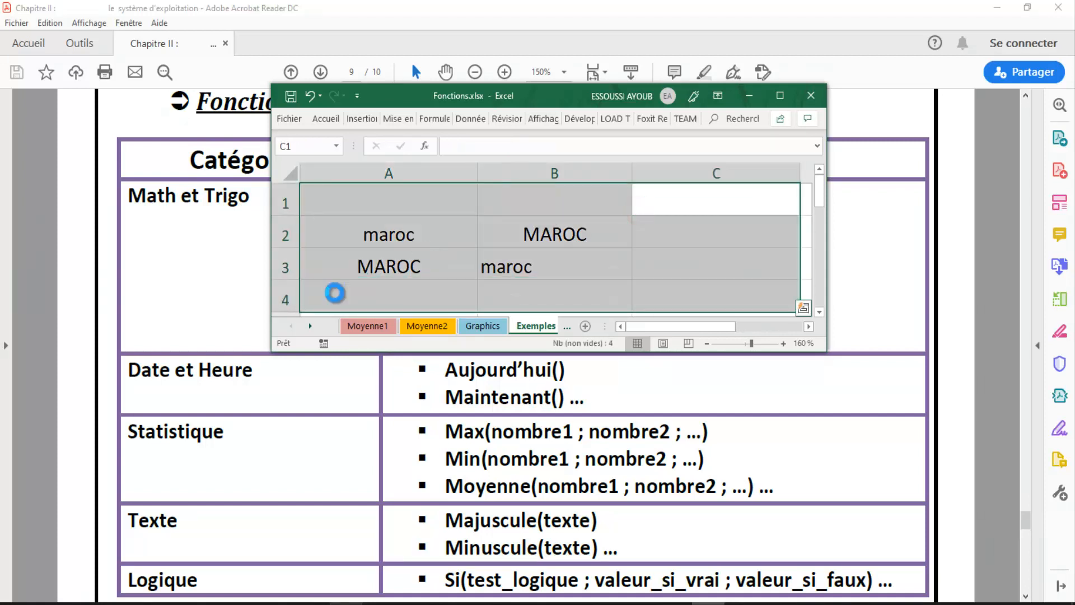
{"action": "key", "text": "Delete"}
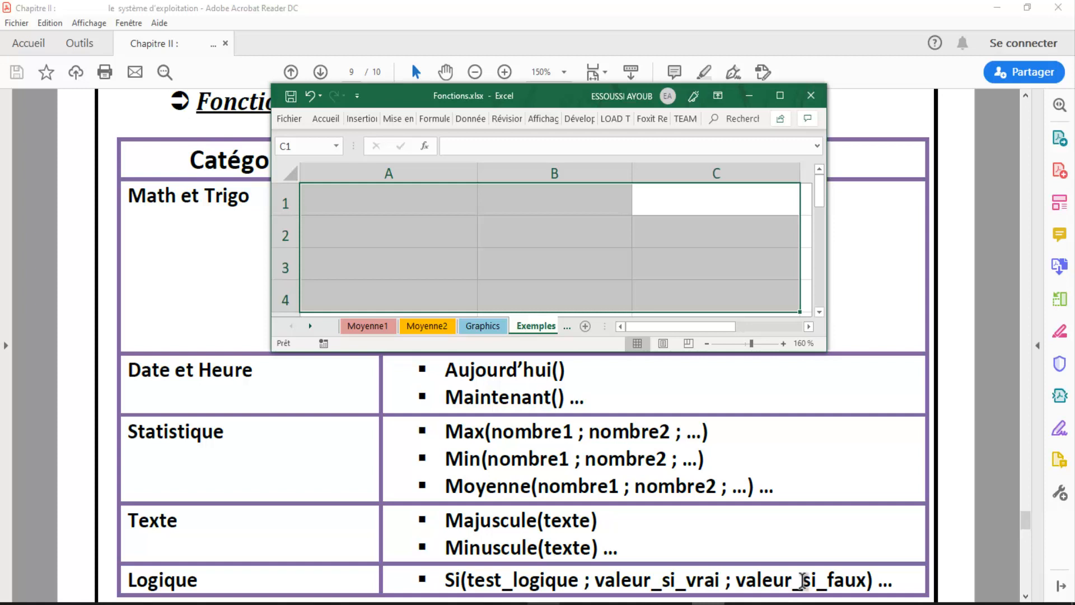
{"action": "left_click", "coordinate": [727, 234]}
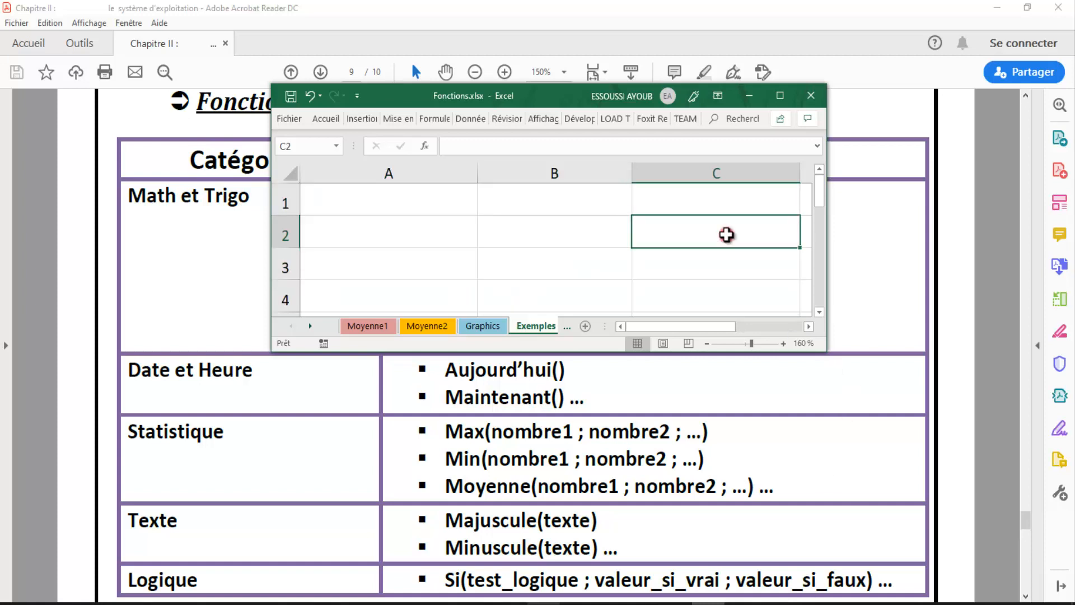
- Switch to the course PDF in Adobe Acrobat Reader and read the Activité 4 instructions below the function table
{"action": "left_click", "coordinate": [605, 428]}
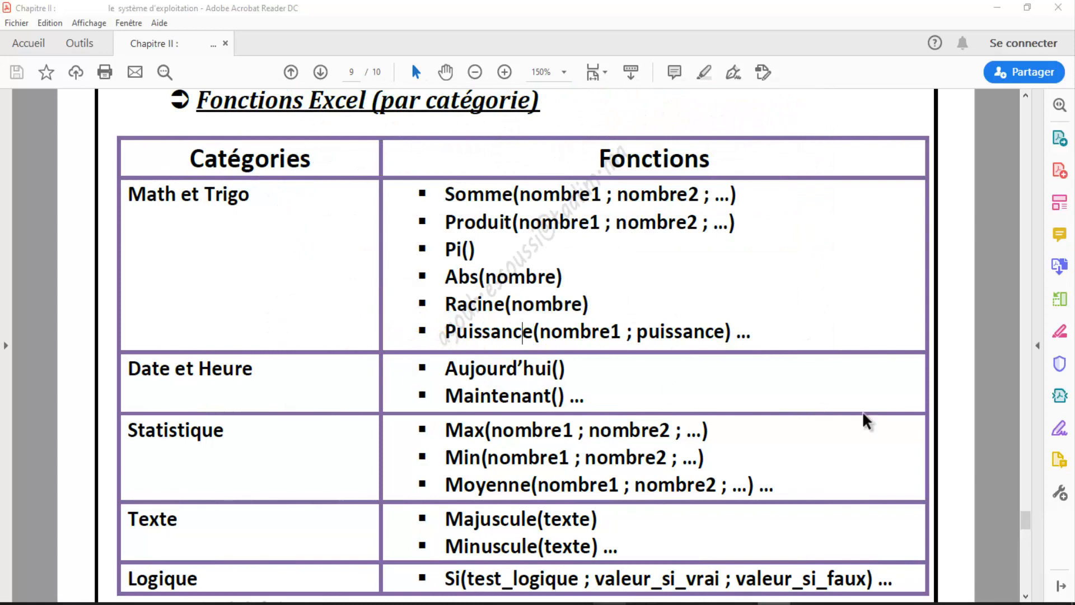
{"action": "left_click", "coordinate": [1027, 598]}
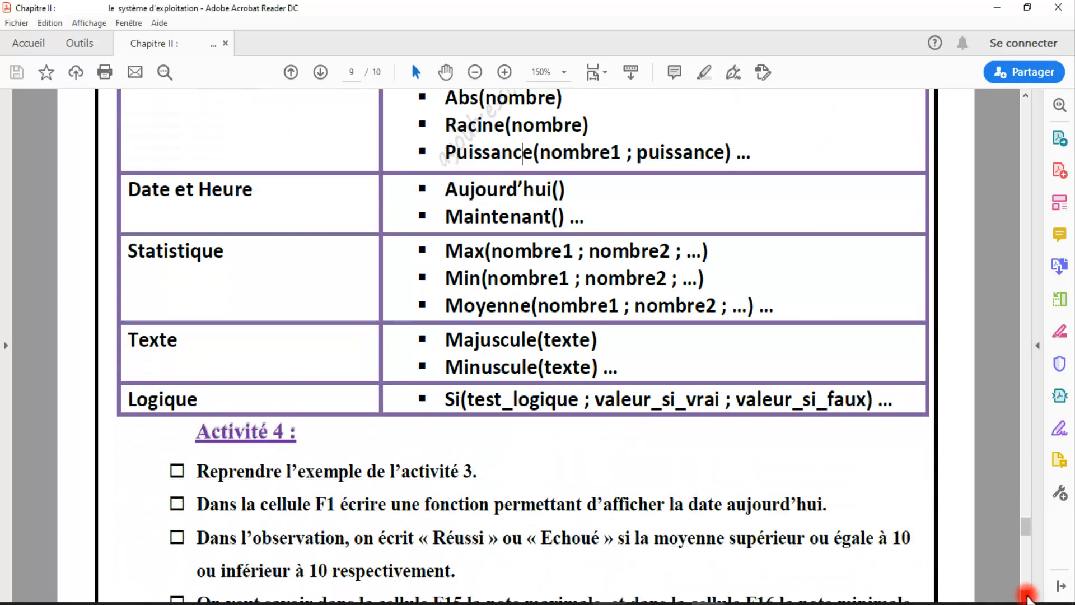
{"action": "left_click", "coordinate": [1026, 598]}
{"action": "left_click", "coordinate": [1026, 597]}
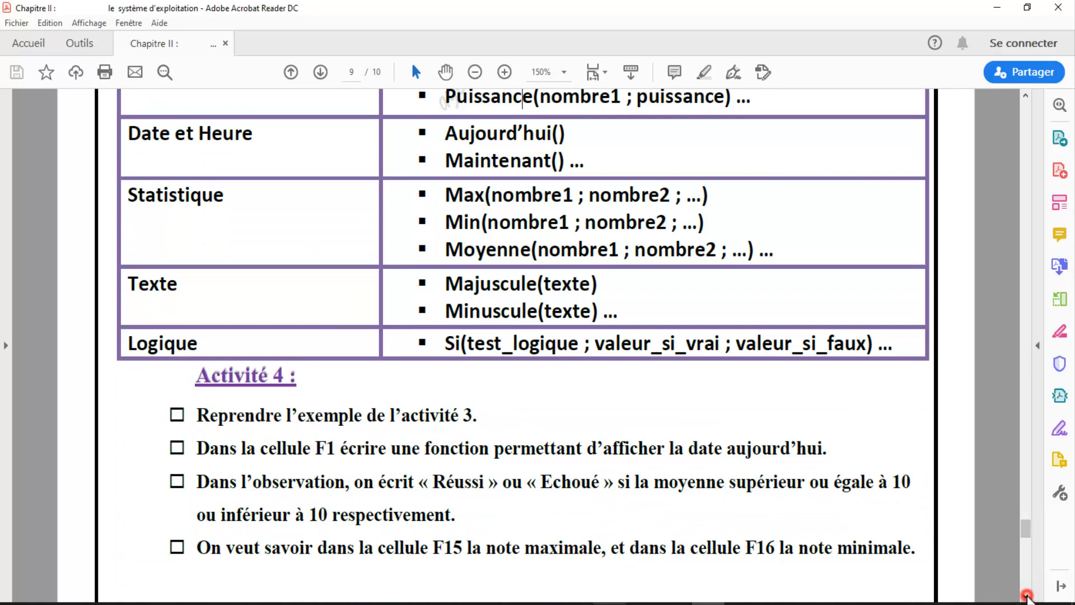
{"action": "left_click", "coordinate": [1027, 597]}
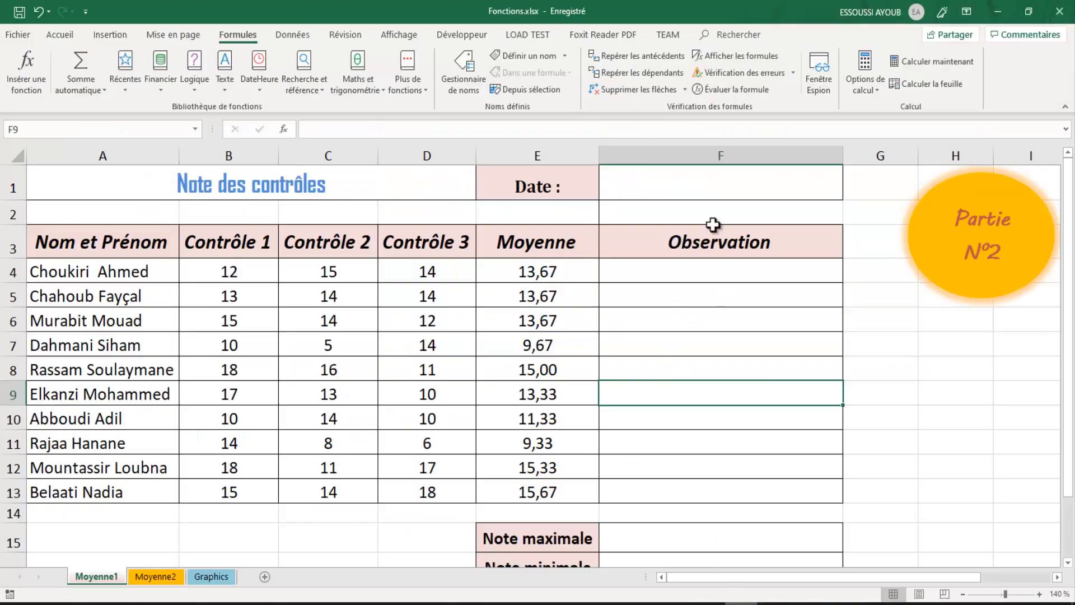
- Enter the AUJOURDHUI function in cell F1 of the Moyenne1 sheet, beside the Date label
{"action": "left_click", "coordinate": [718, 191]}
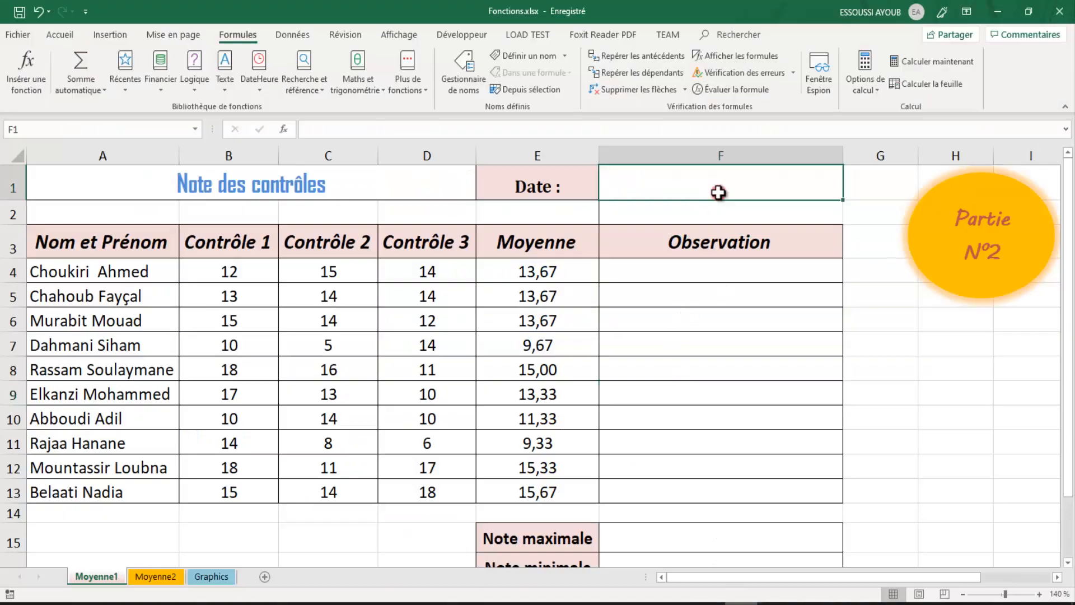
{"action": "double_click", "coordinate": [721, 188]}
{"action": "type", "text": "="}
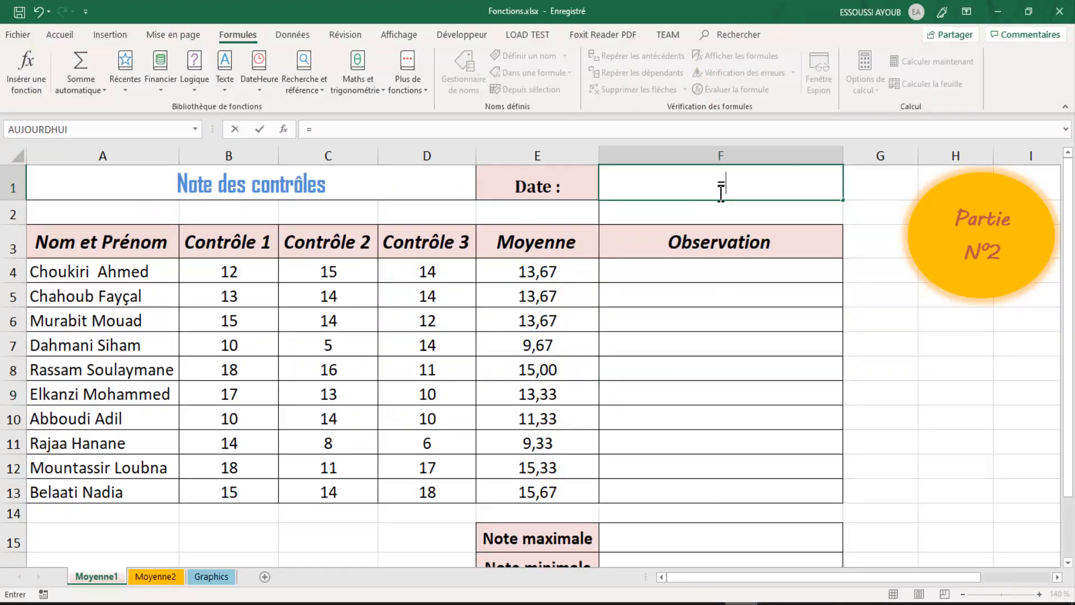
{"action": "type", "text": "aujou"}
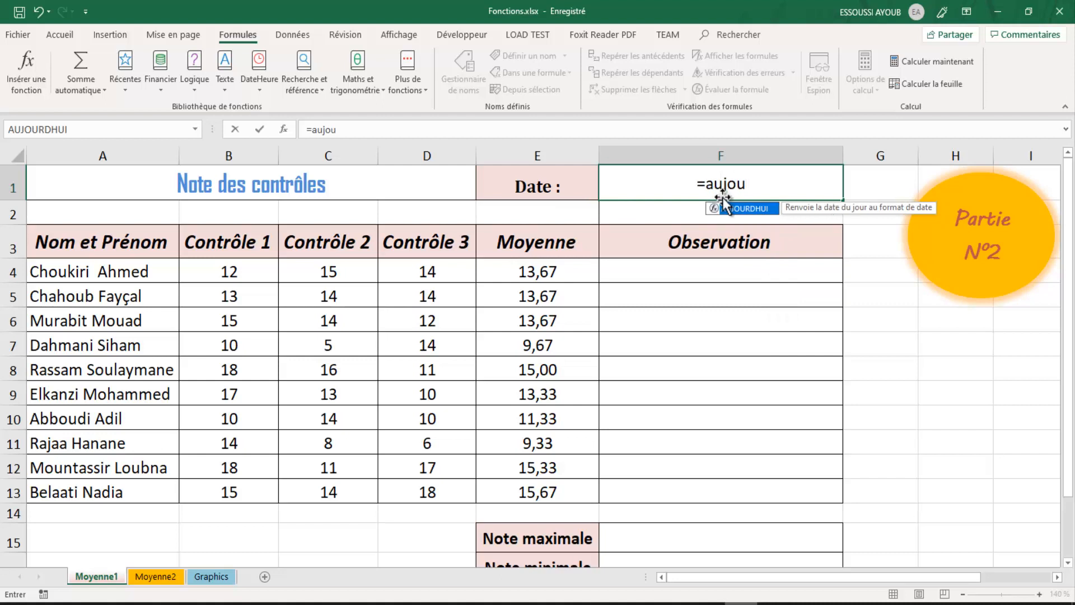
{"action": "double_click", "coordinate": [741, 209]}
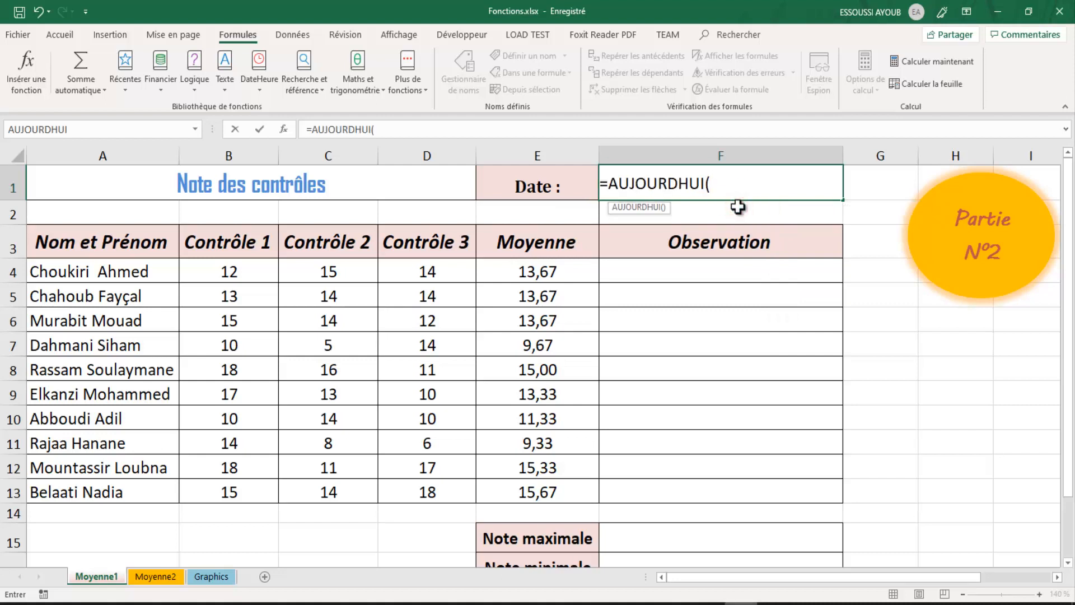
{"action": "key", "text": "Return"}
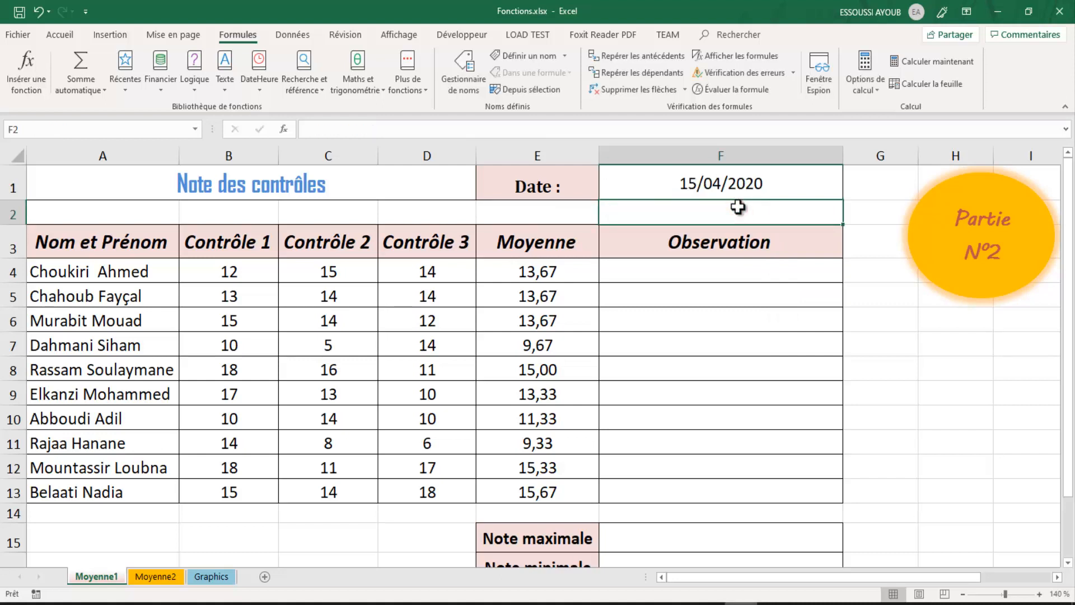
{"action": "left_click", "coordinate": [744, 395]}
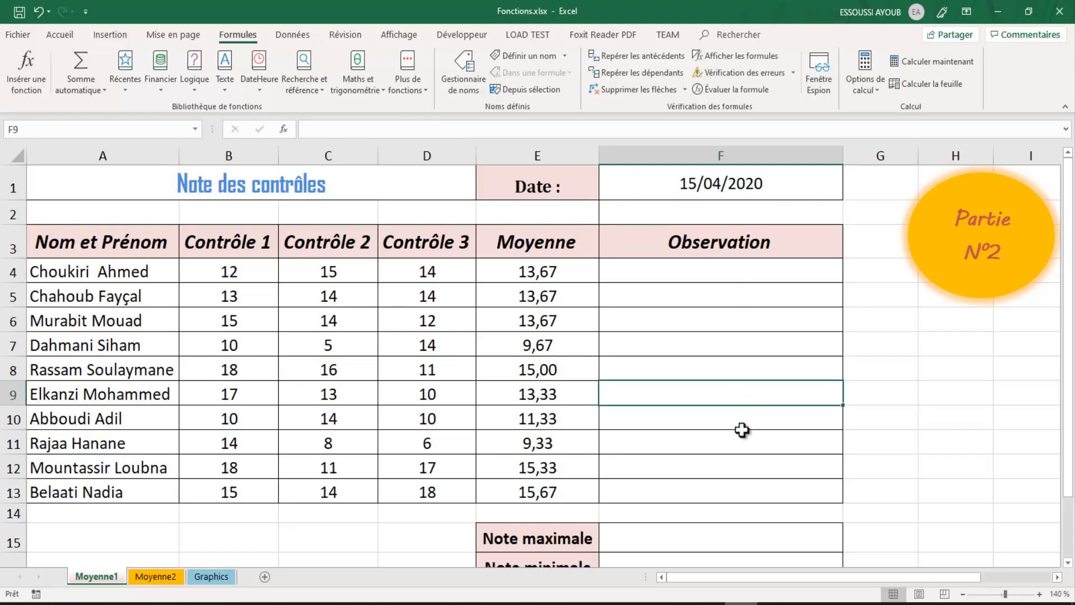
- Check the date function in the course PDF, and replace F1's formula in Excel by inserting AUJOURDHUI from the date and time function category
{"action": "left_click", "coordinate": [708, 603]}
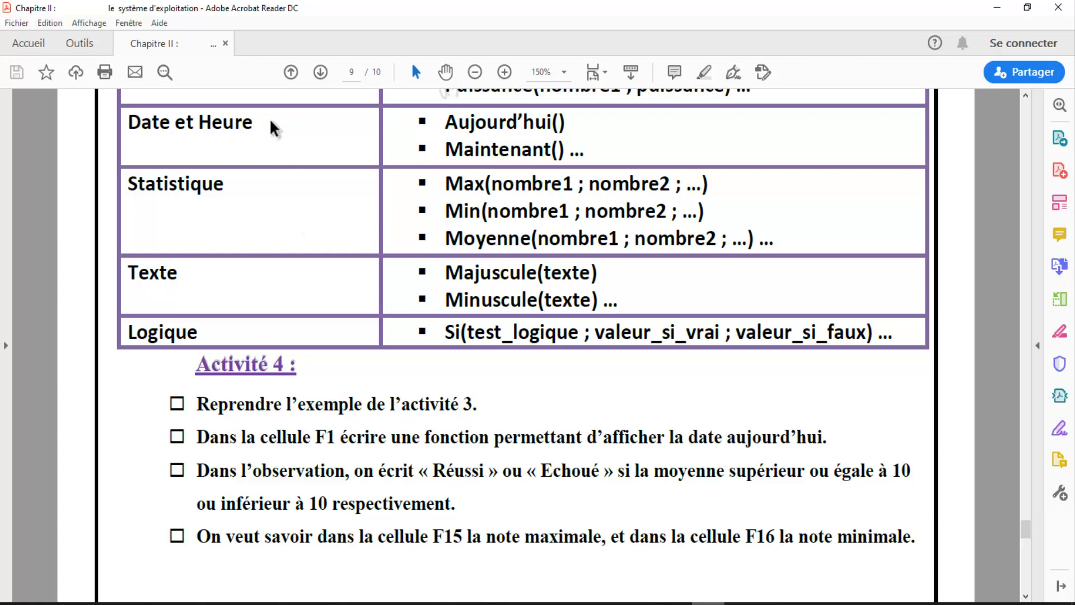
{"action": "left_click", "coordinate": [740, 603]}
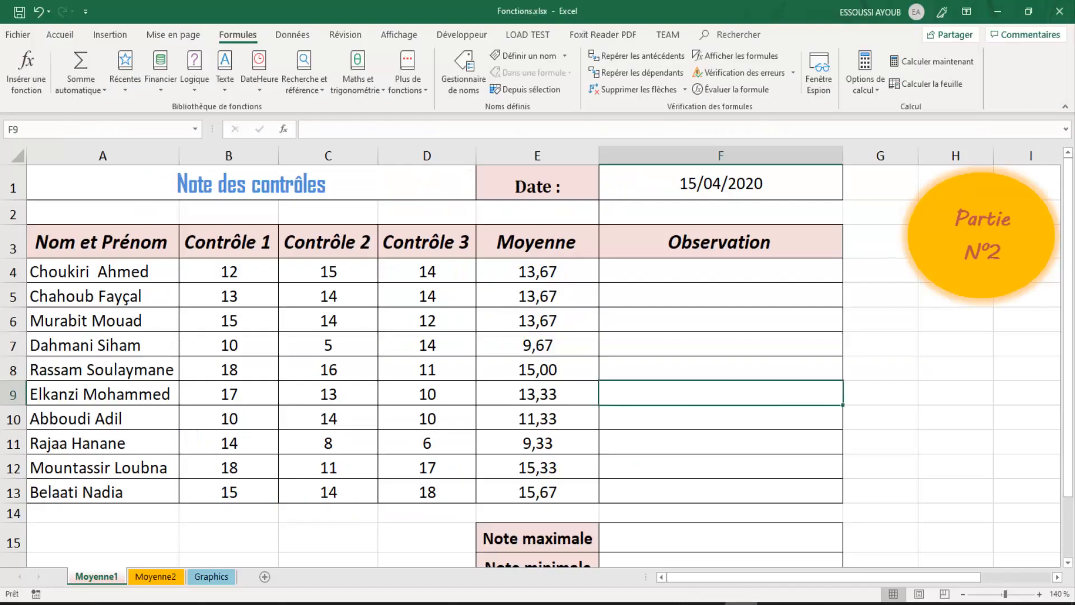
{"action": "left_click", "coordinate": [702, 191]}
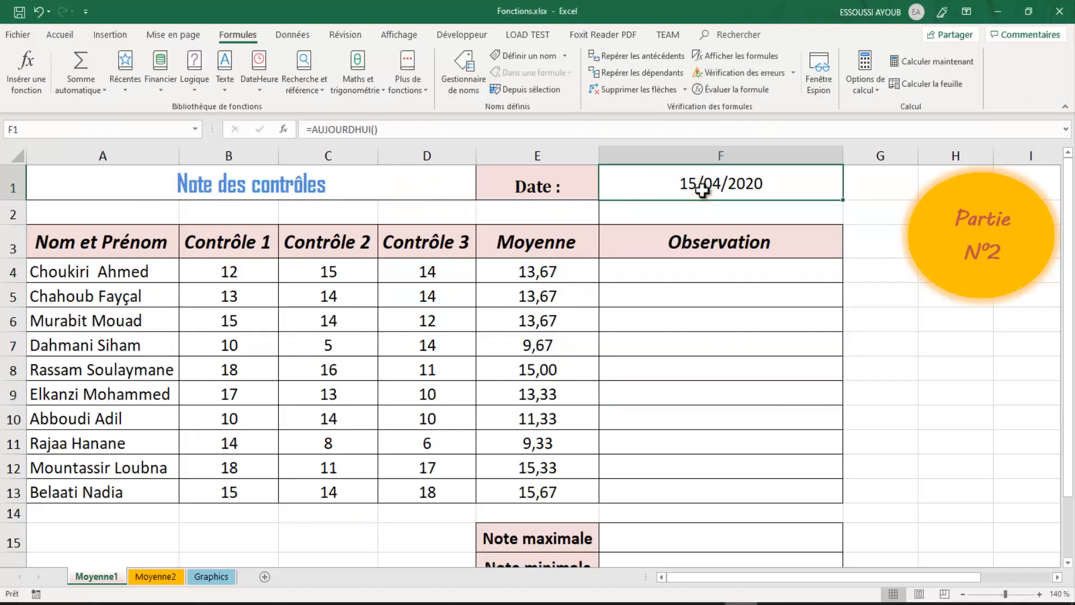
{"action": "key", "text": "Delete"}
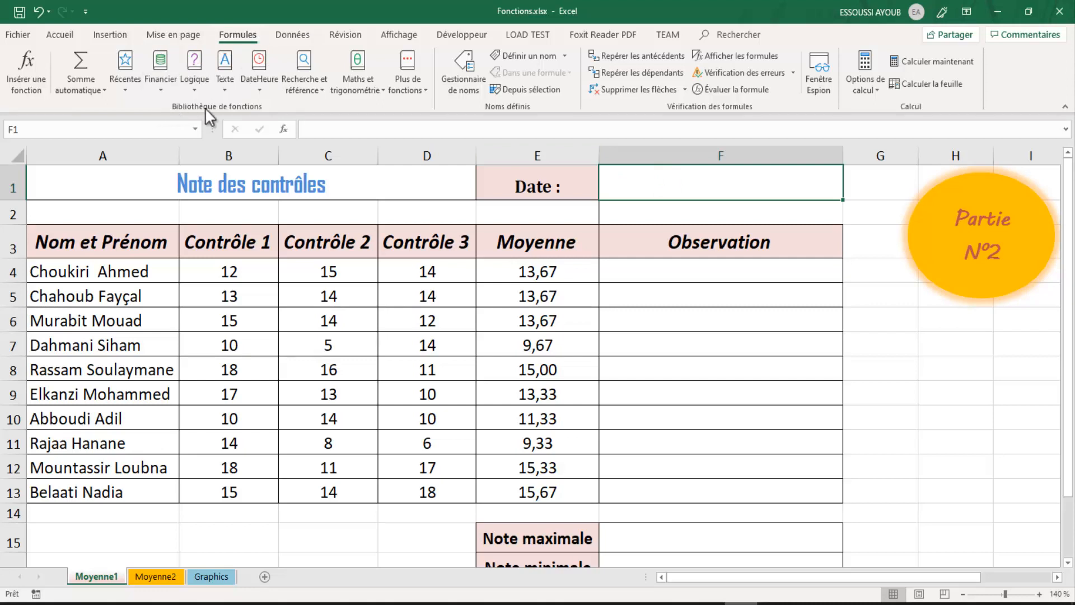
{"action": "left_click", "coordinate": [272, 65]}
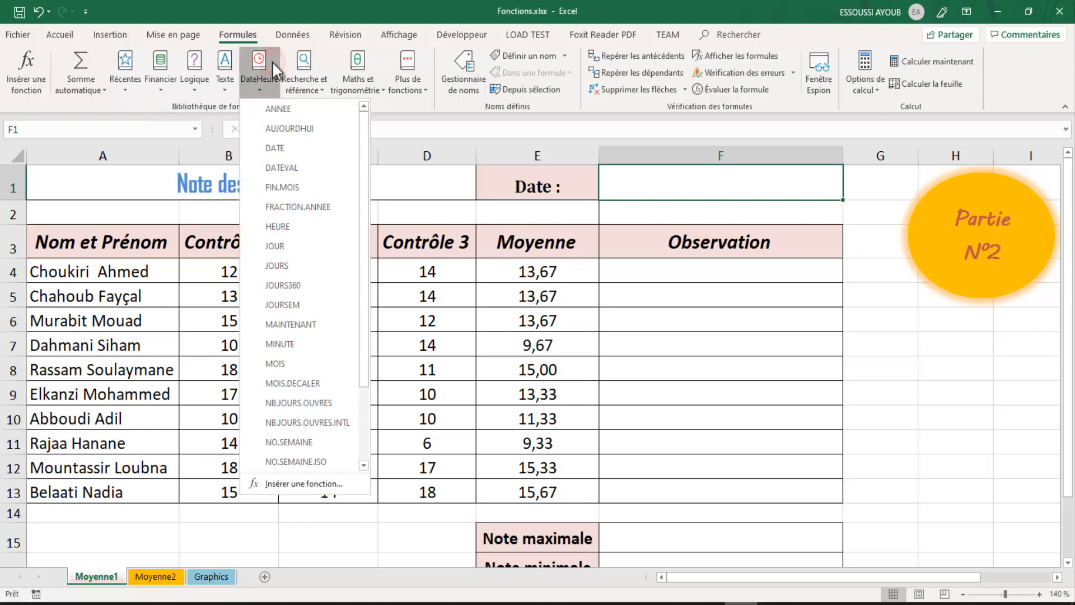
{"action": "left_click", "coordinate": [329, 128]}
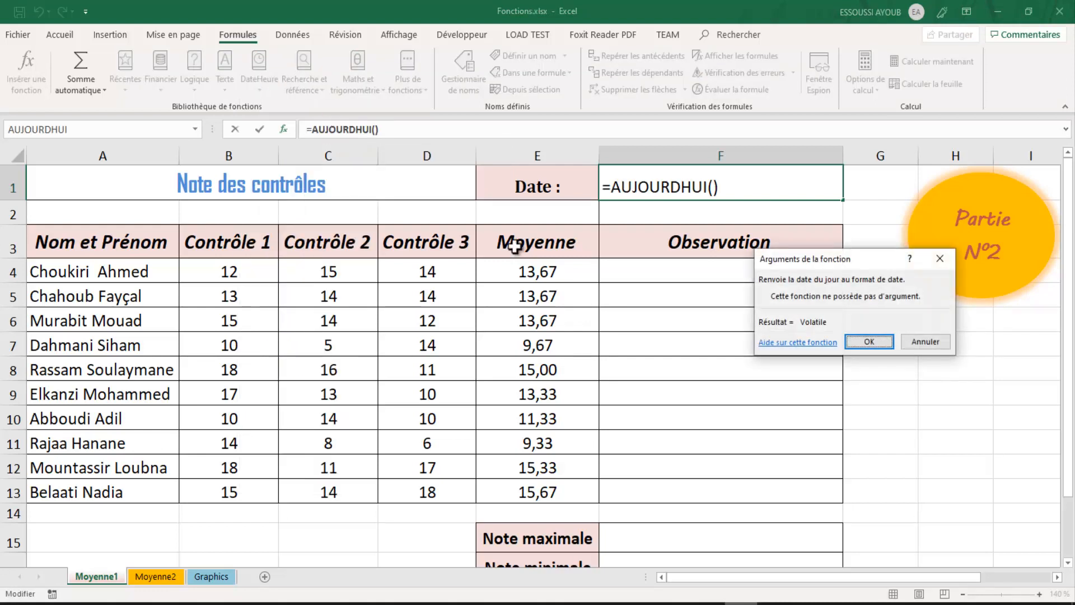
{"action": "left_click", "coordinate": [873, 341]}
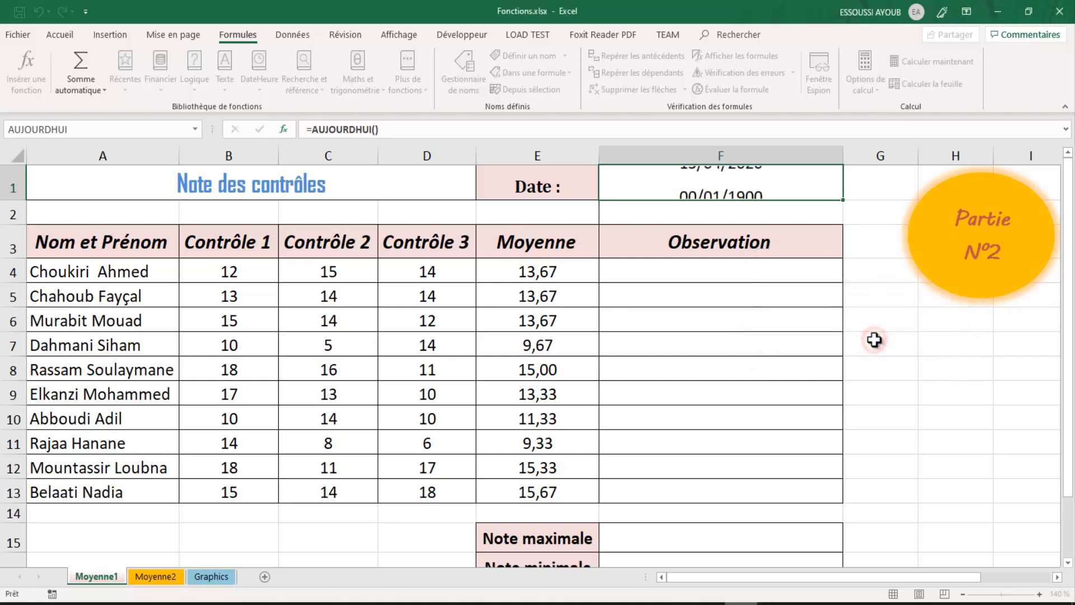
{"action": "left_click", "coordinate": [759, 366]}
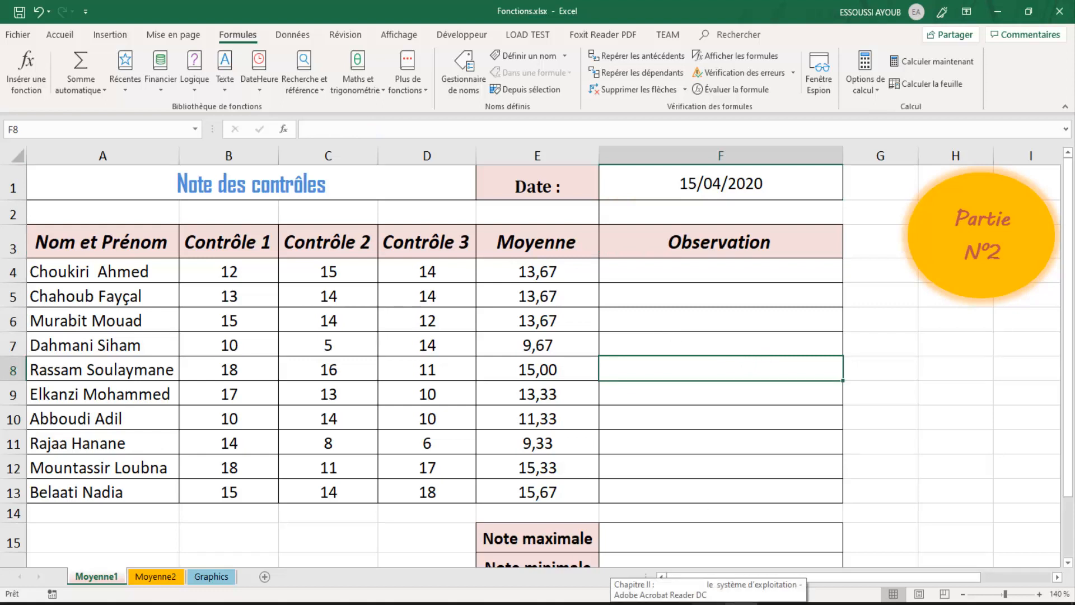
- Switch to the course PDF in Adobe Acrobat Reader and read the Activité 4 rule for the Observation column
{"action": "left_click", "coordinate": [709, 603]}
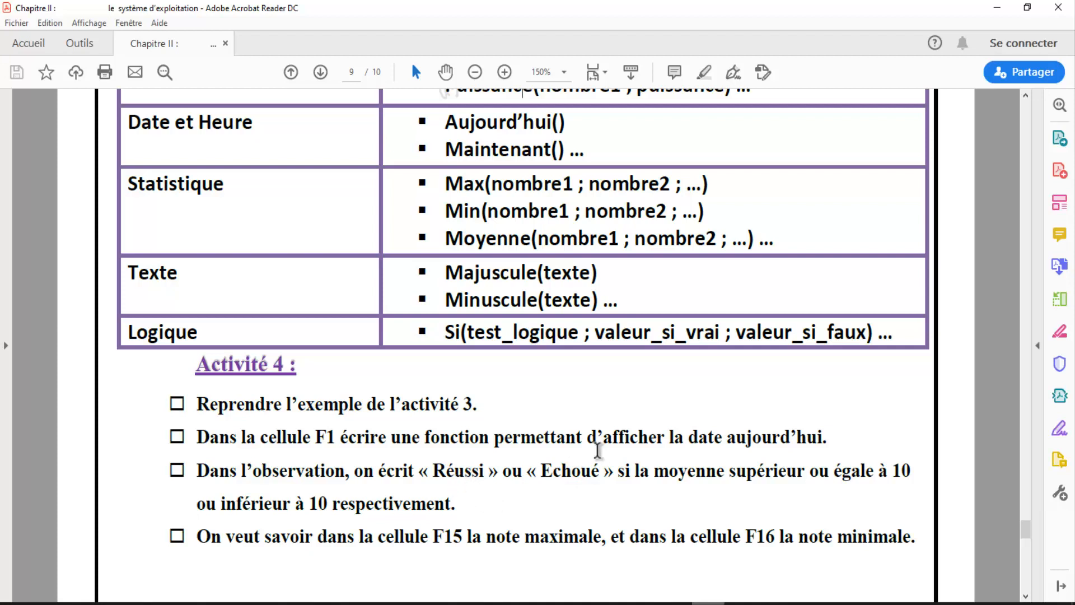
{"action": "left_click_drag", "start_coordinate": [640, 472], "coordinate": [910, 465]}
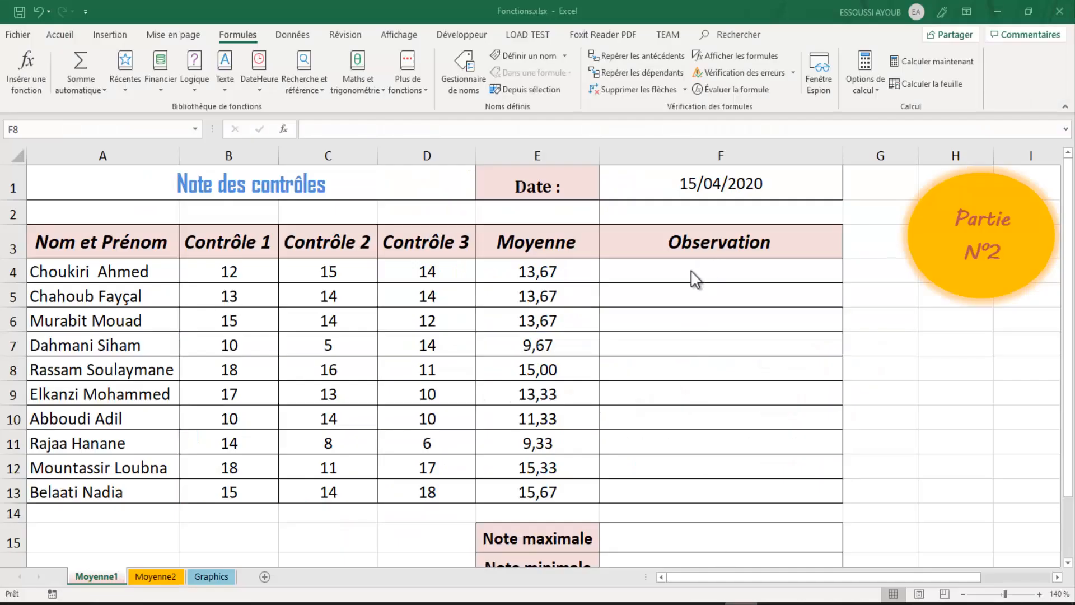
- In cell F4 of the Moyenne1 sheet in Excel, enter the formula =SI(E4>=10;"Réussi";"Echoué")
{"action": "left_click", "coordinate": [690, 270]}
{"action": "left_click", "coordinate": [723, 273]}
{"action": "left_click", "coordinate": [721, 271]}
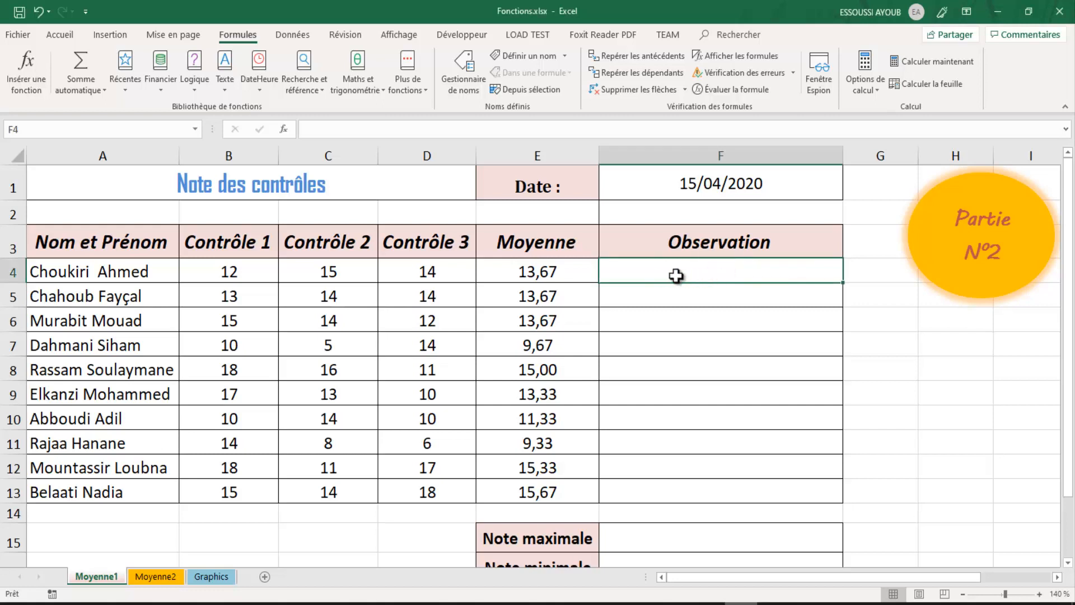
{"action": "type", "text": "=s"}
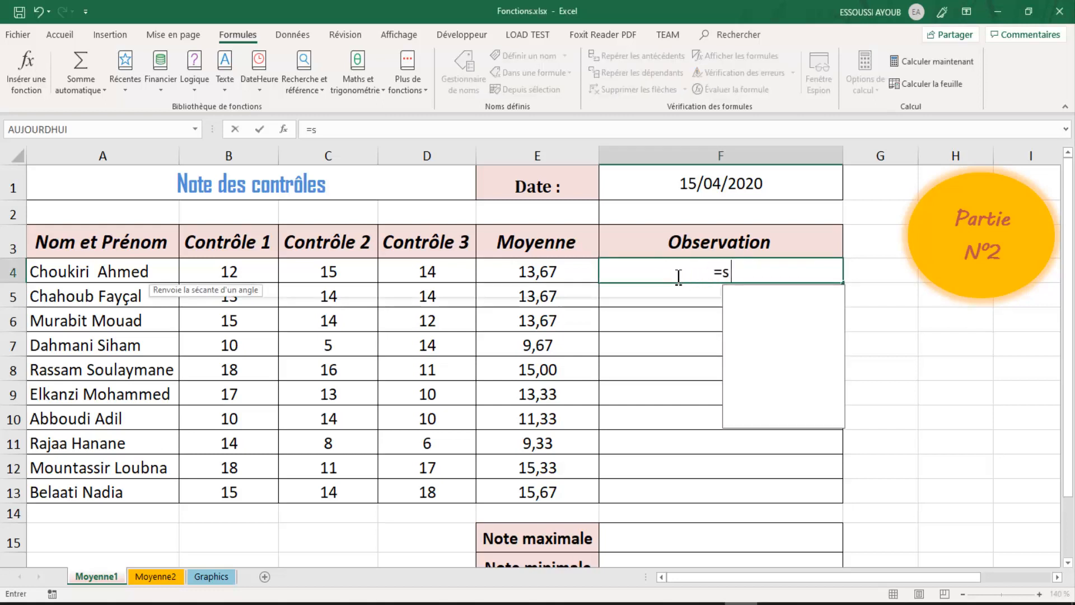
{"action": "type", "text": "i("}
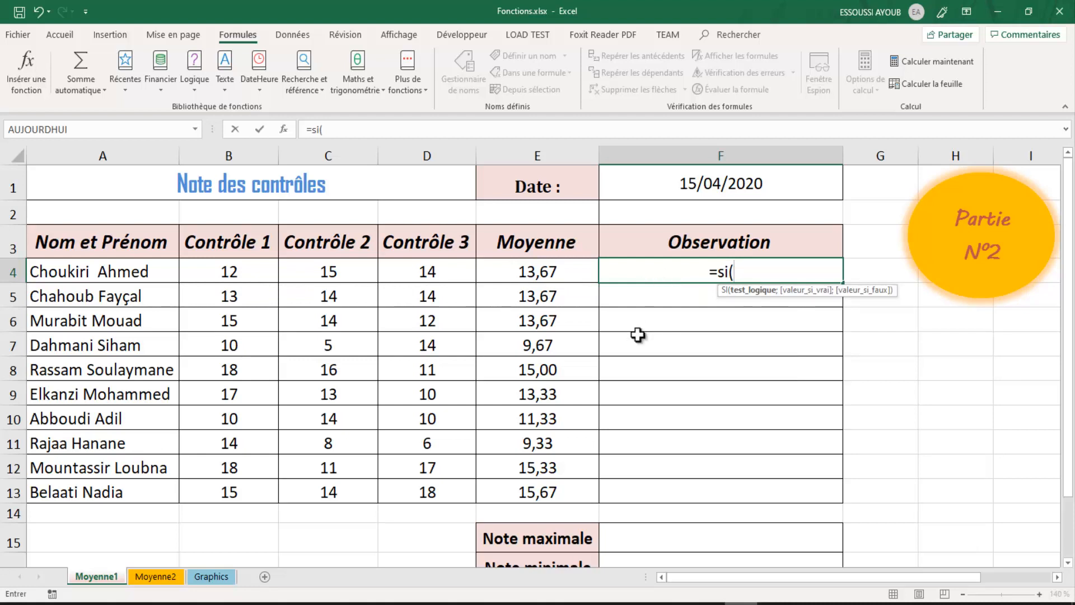
{"action": "left_click", "coordinate": [532, 272]}
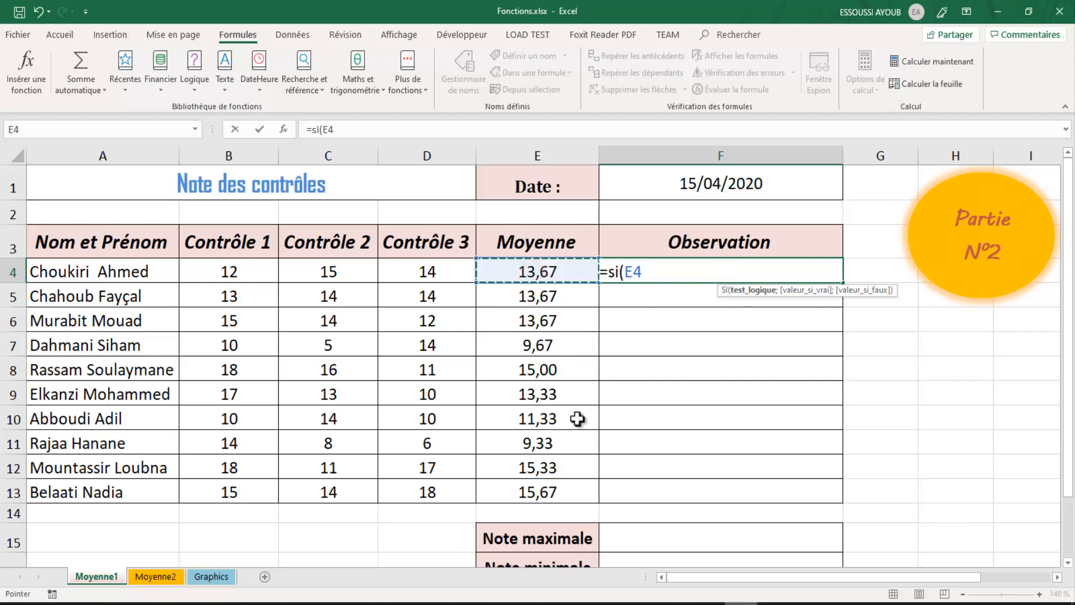
{"action": "type", "text": ">"}
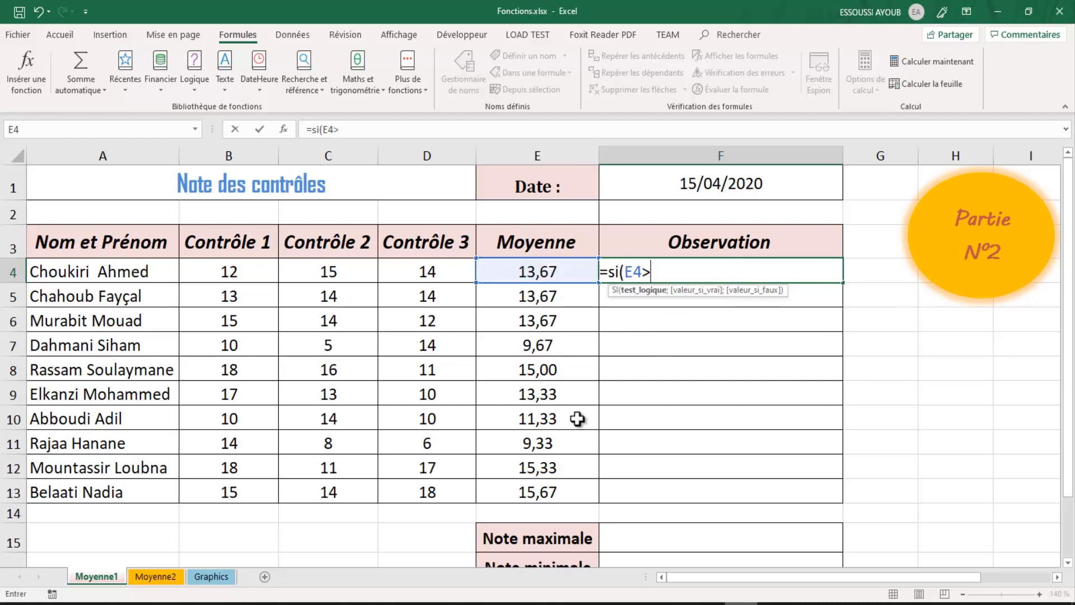
{"action": "type", "text": "=10;"}
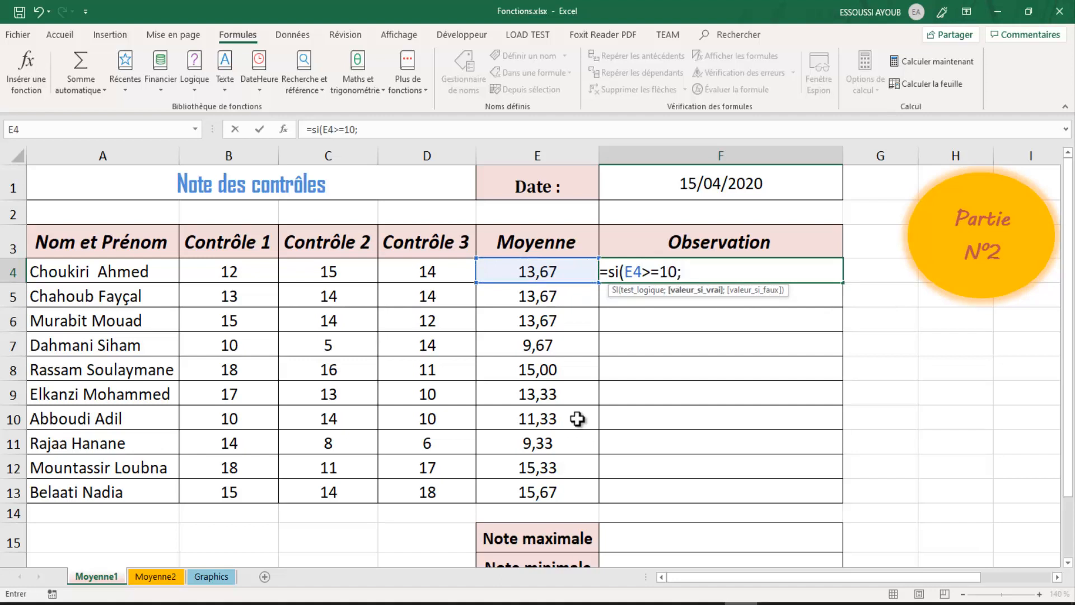
{"action": "type", "text": "\"Réussi"}
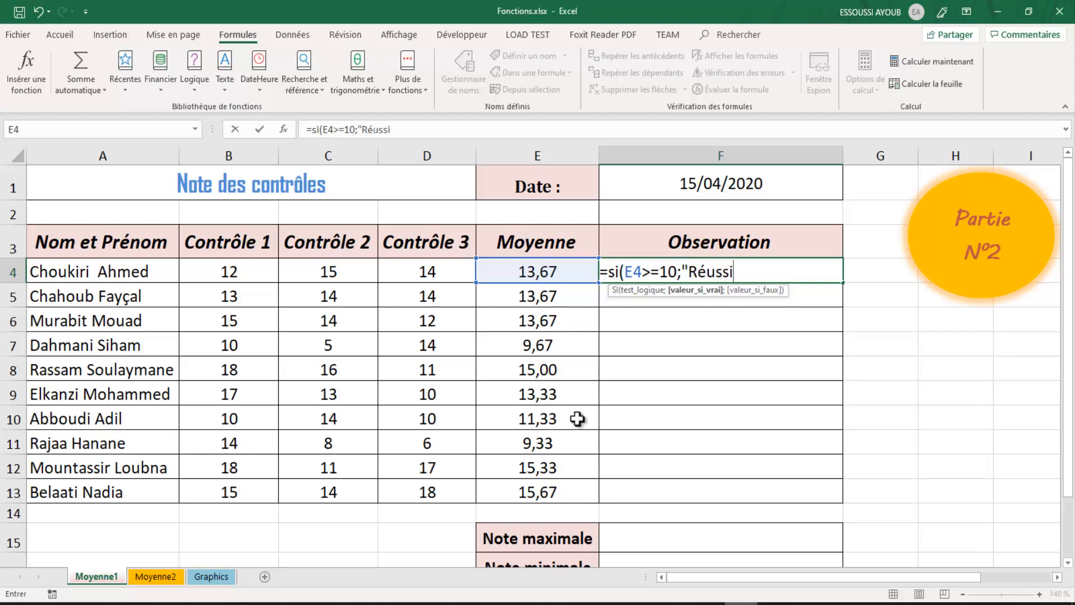
{"action": "type", "text": "\""}
{"action": "left_click_drag", "start_coordinate": [742, 269], "coordinate": [737, 269]}
{"action": "type", "text": ";"}
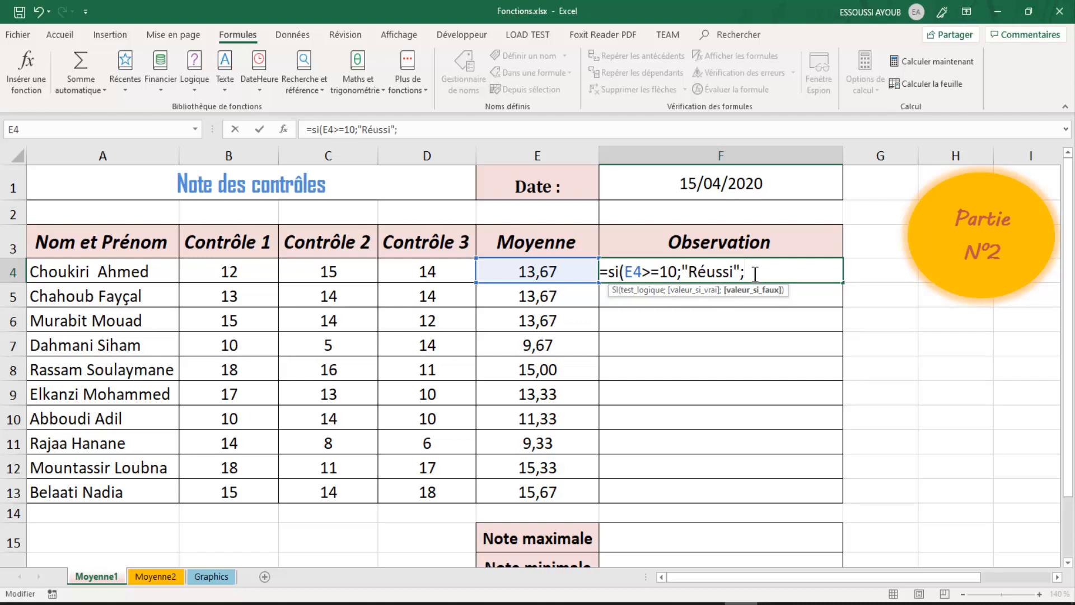
{"action": "type", "text": "\"Echoué"}
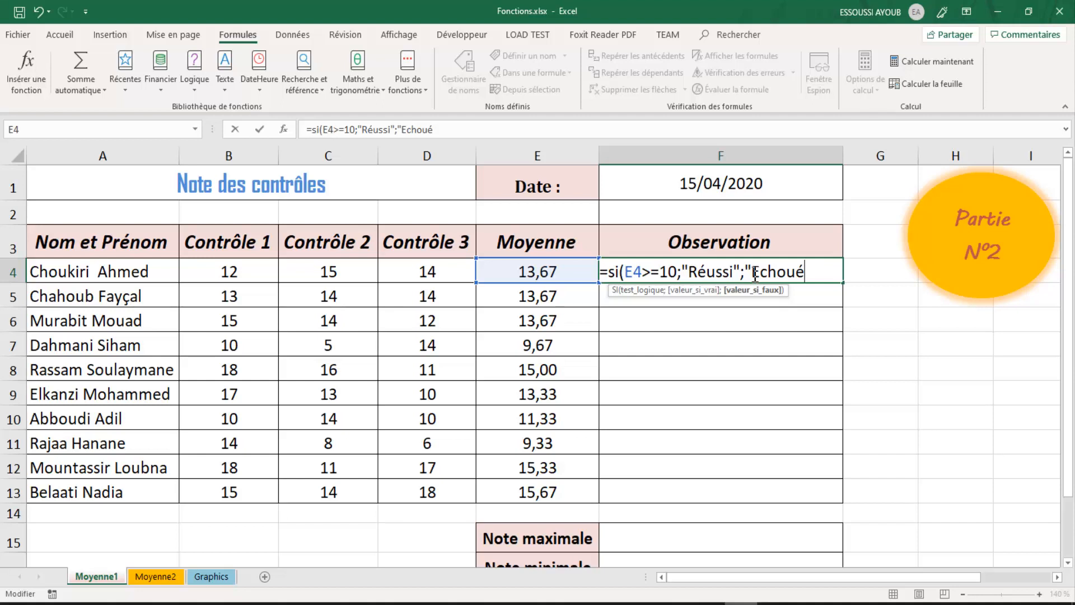
{"action": "type", "text": "\")"}
{"action": "key", "text": "Return"}
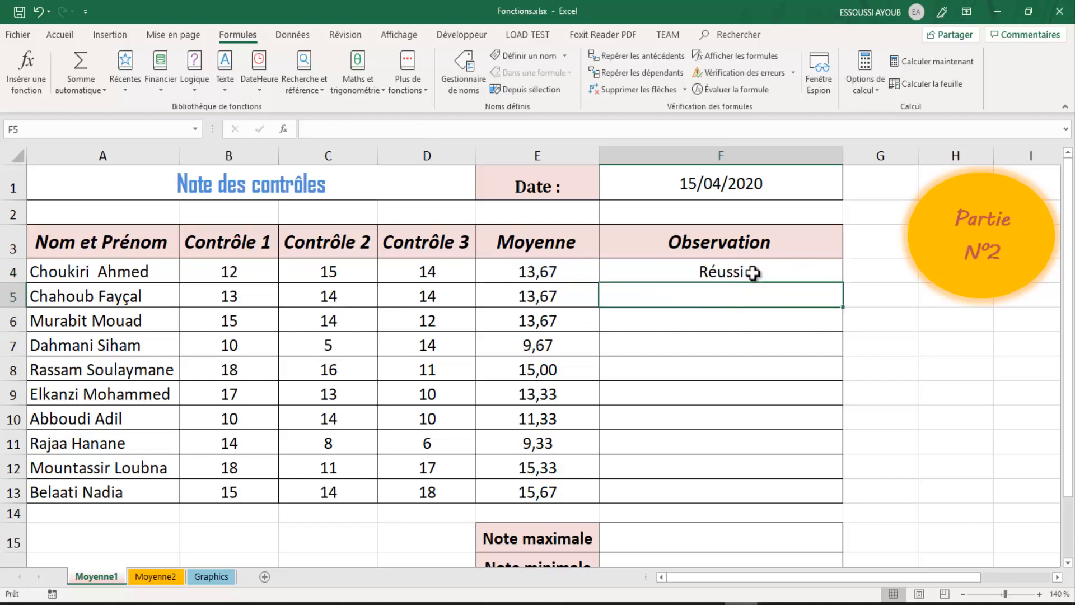
- Copy the SI formula from F4 down to F13 and check several of the filled Observation cells
{"action": "left_click", "coordinate": [687, 278]}
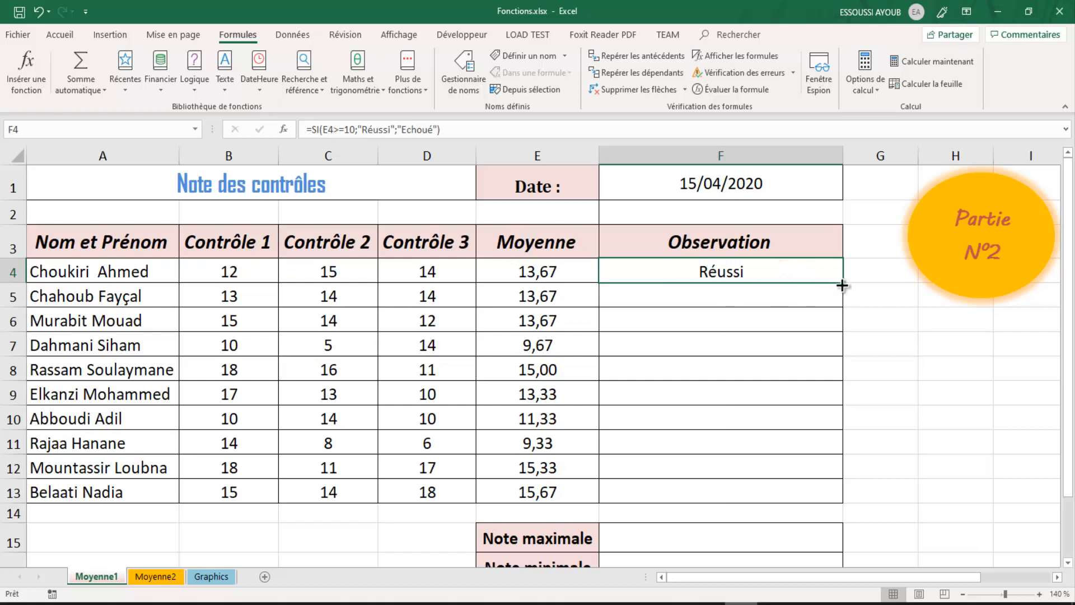
{"action": "left_click_drag", "start_coordinate": [844, 285], "coordinate": [826, 492]}
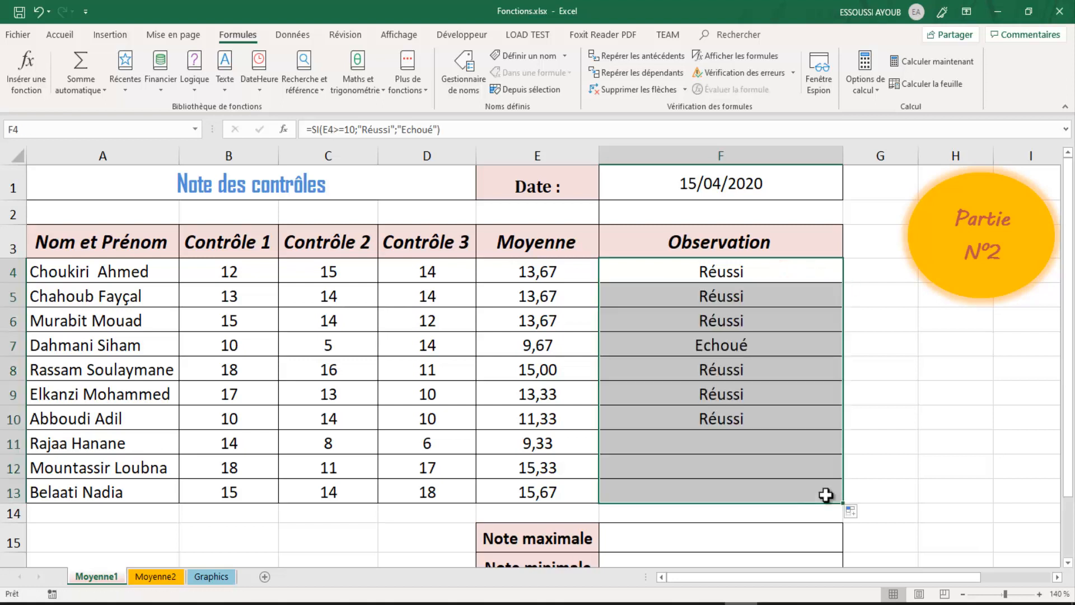
{"action": "left_click", "coordinate": [797, 343]}
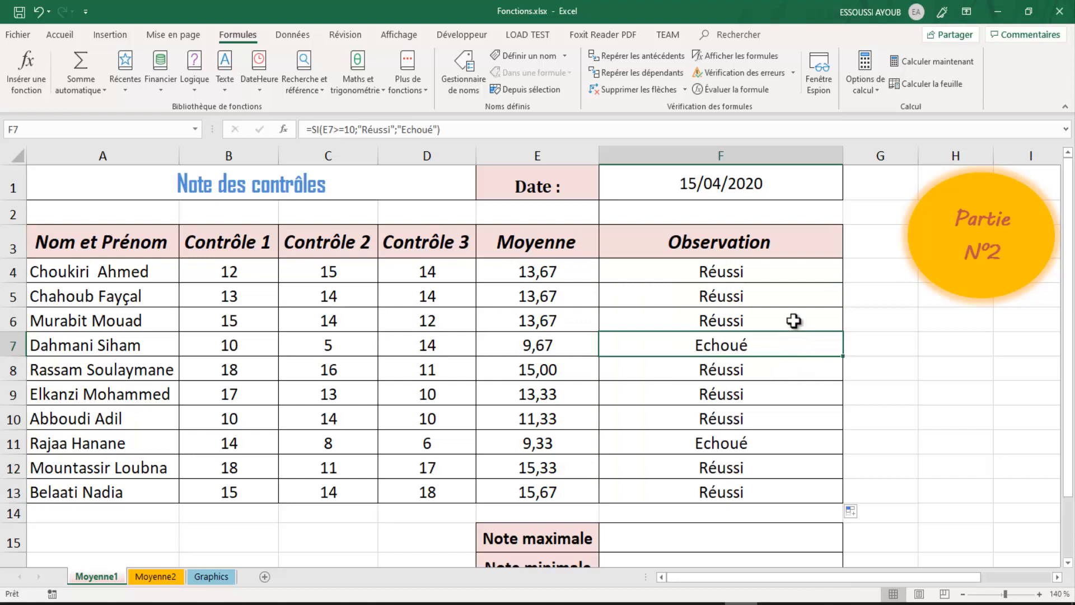
{"action": "left_click", "coordinate": [795, 320]}
{"action": "left_click", "coordinate": [784, 444]}
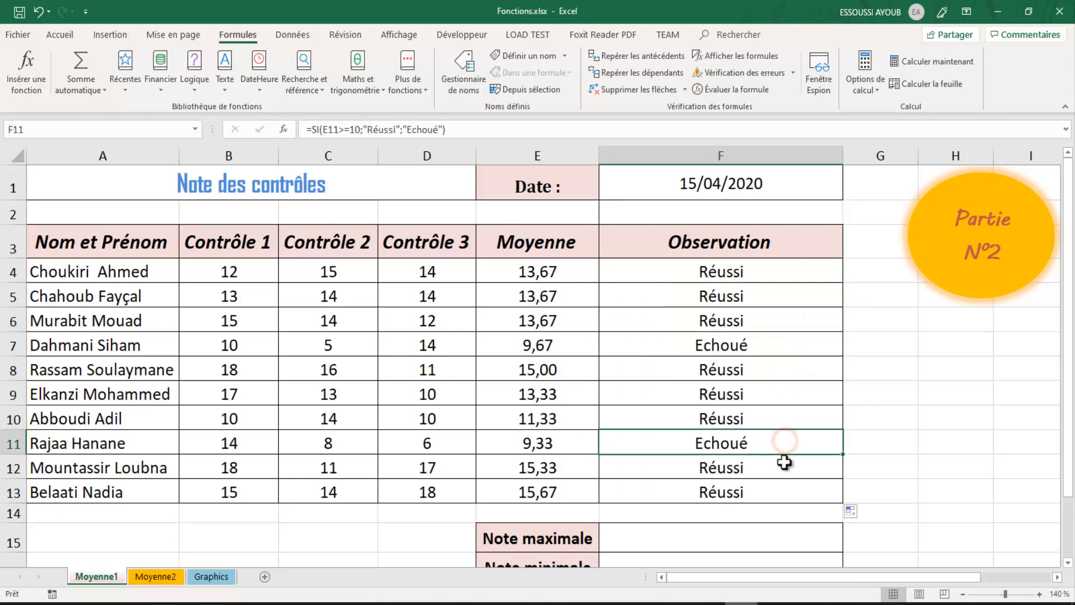
{"action": "left_click", "coordinate": [784, 462]}
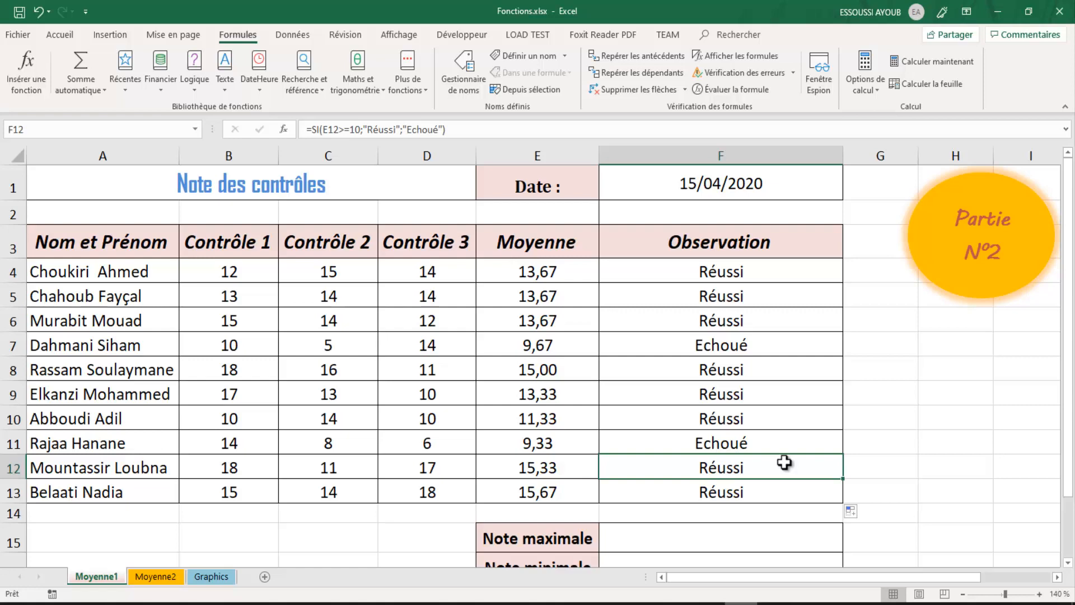
{"action": "left_click", "coordinate": [785, 462]}
- Consult the maximum and minimum instruction in the PDF, and enter a MAX formula over E4:E13 in cell F15 beside Note maximale
{"action": "key", "text": "alt+Tab"}
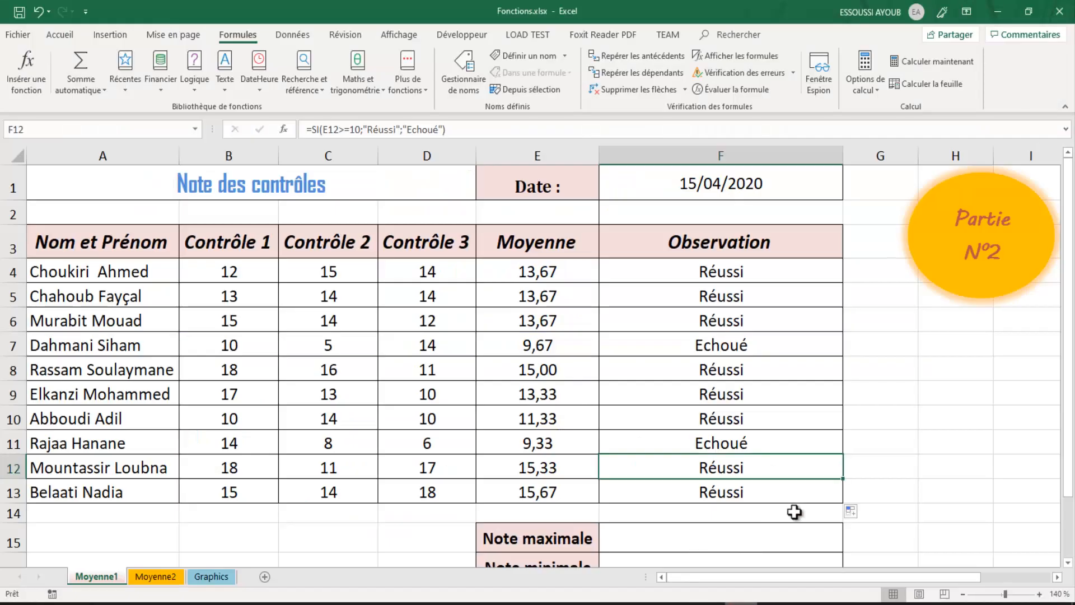
{"action": "left_click", "coordinate": [749, 541]}
{"action": "scroll", "coordinate": [749, 541], "scroll_direction": "down", "scroll_amount": 1}
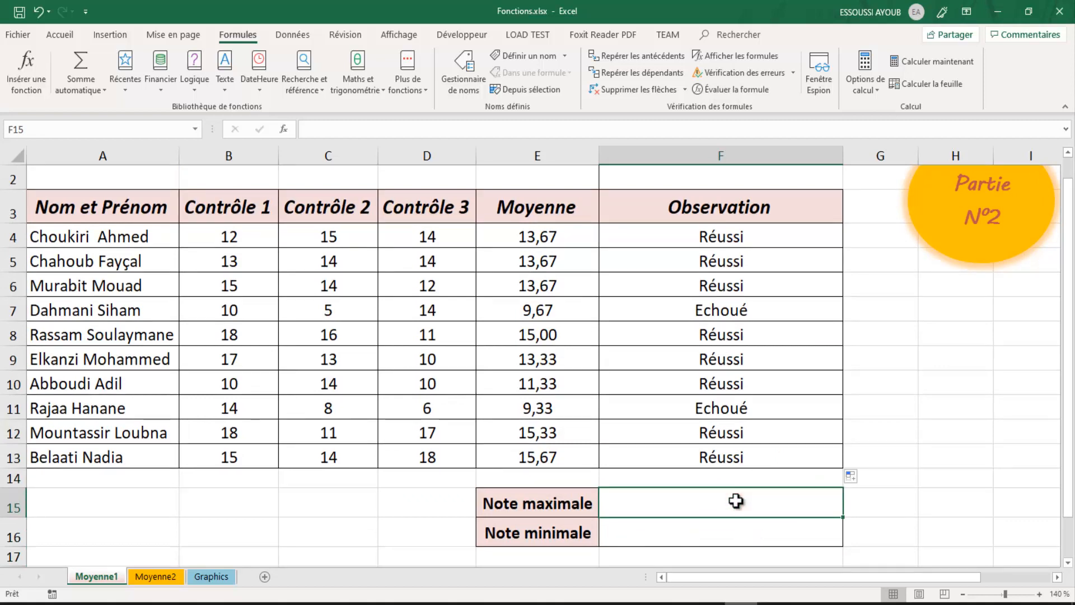
{"action": "left_click", "coordinate": [709, 603]}
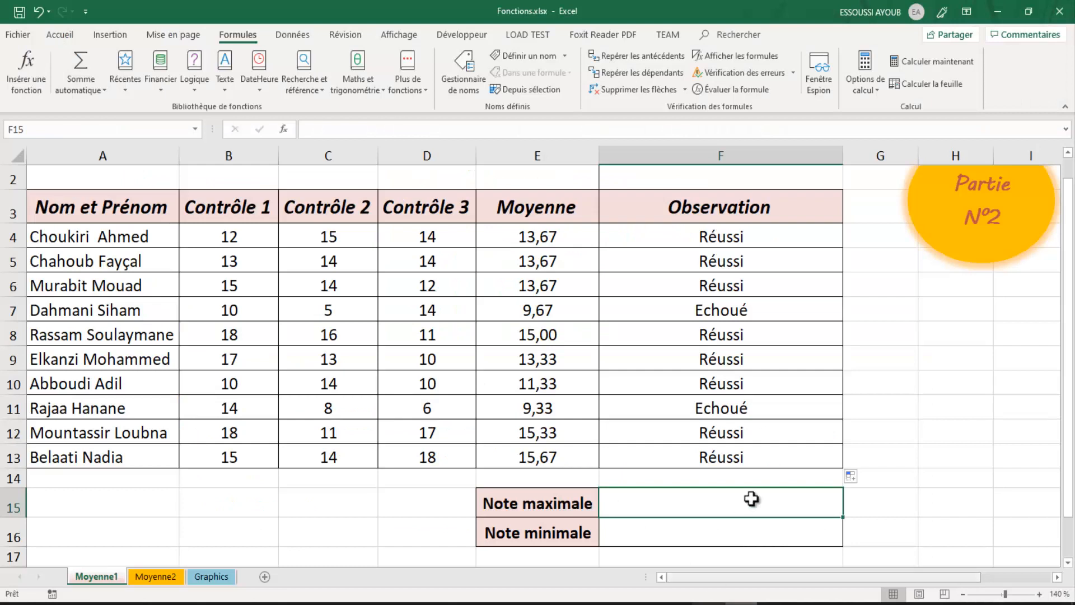
{"action": "type", "text": "="}
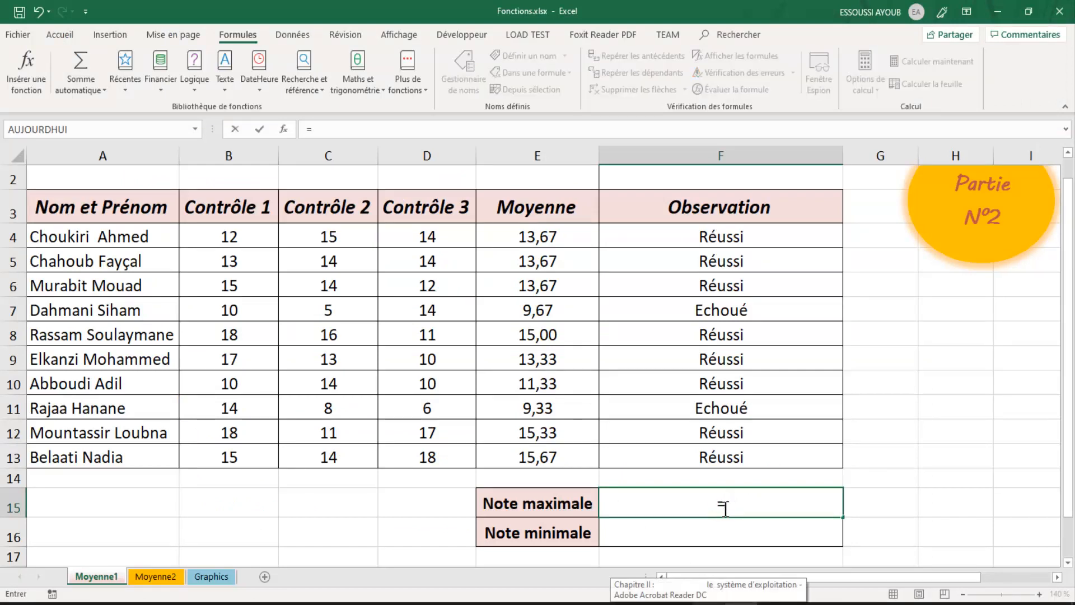
{"action": "type", "text": "M"}
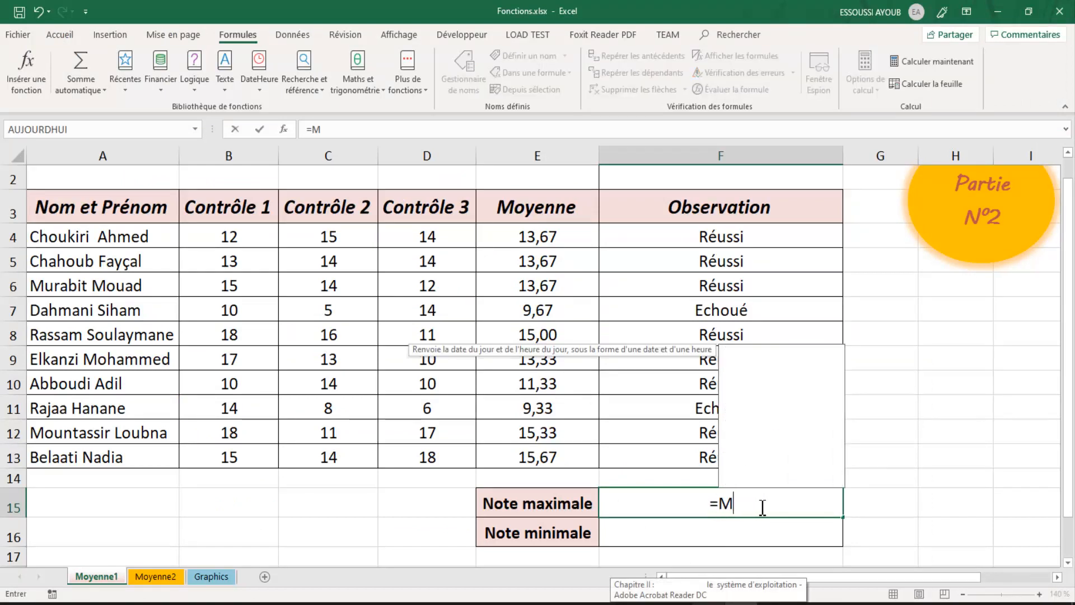
{"action": "type", "text": "ax ("}
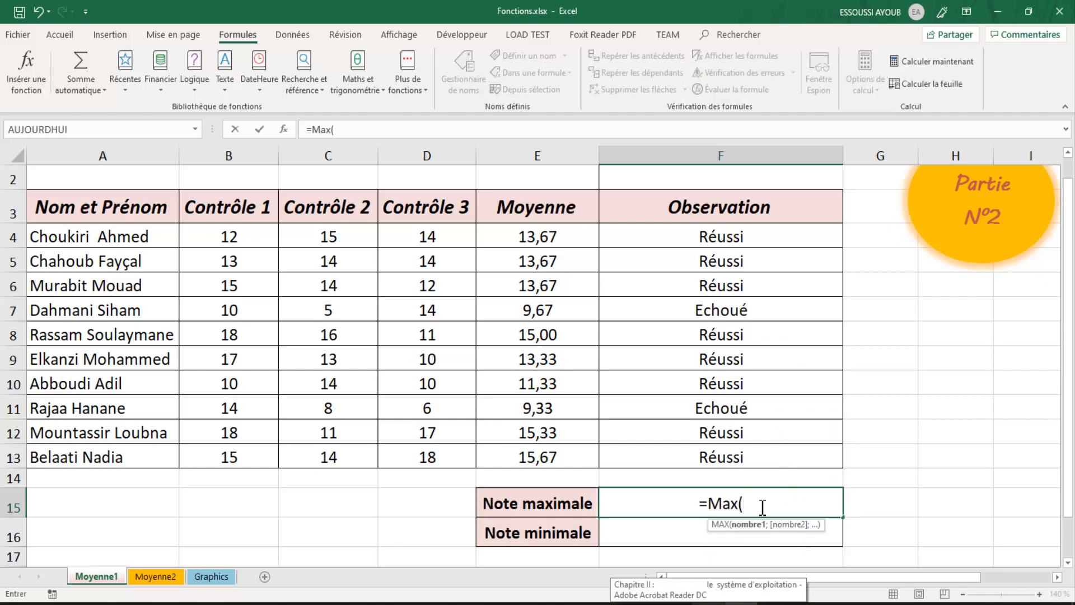
{"action": "left_click", "coordinate": [534, 235]}
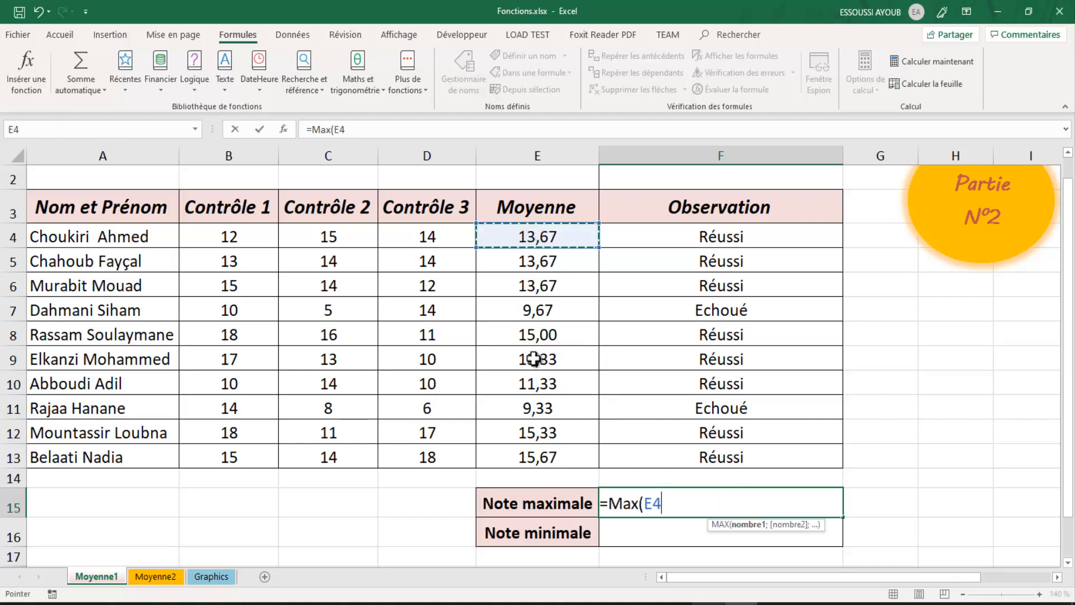
{"action": "left_click_drag", "start_coordinate": [535, 359], "coordinate": [532, 455]}
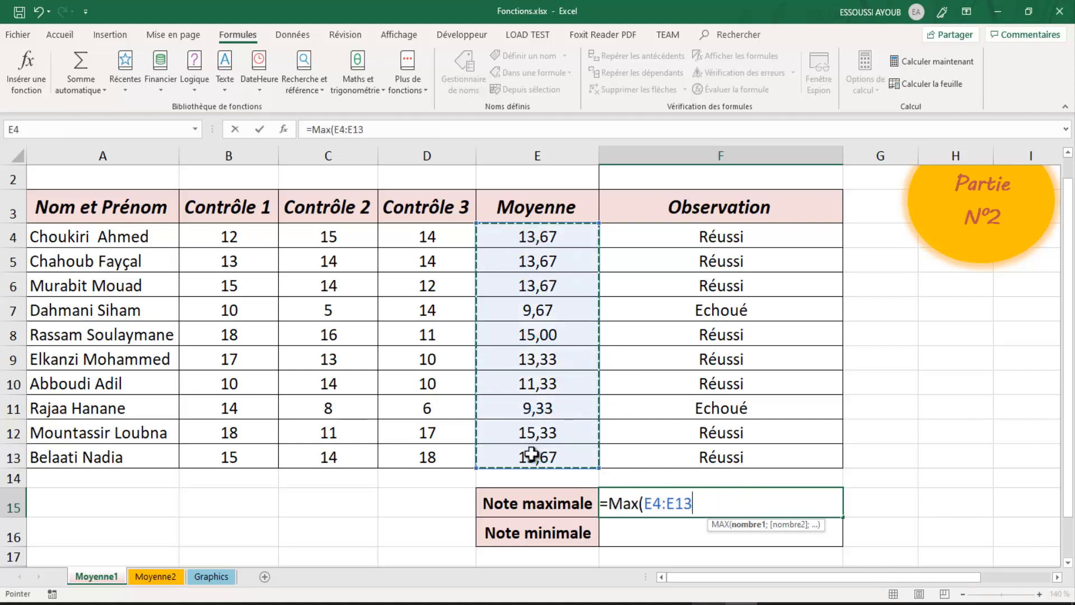
{"action": "key", "text": "Return"}
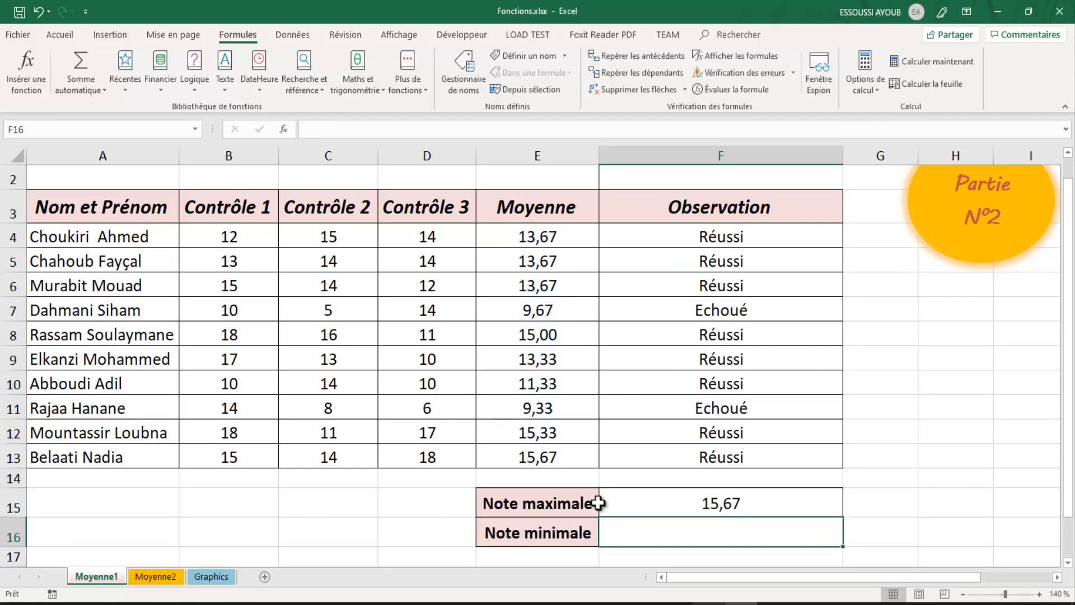
- Enter a MIN formula over E4:E13 in cell F16 beside Note minimale, and check the formulas in F16 and F15
{"action": "double_click", "coordinate": [682, 532]}
{"action": "type", "text": "=M"}
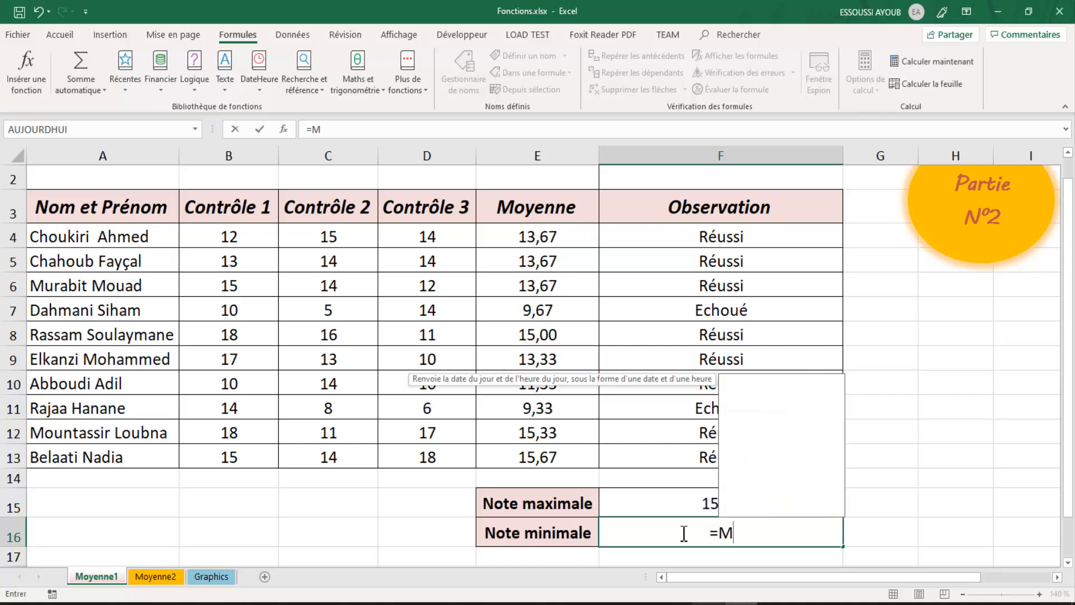
{"action": "type", "text": "in"}
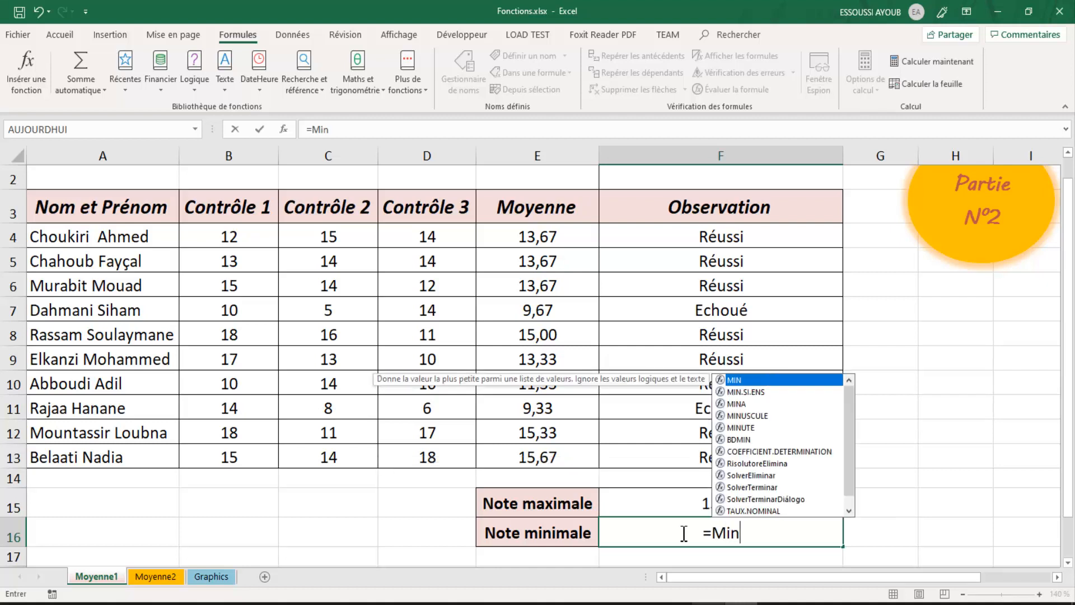
{"action": "type", "text": "("}
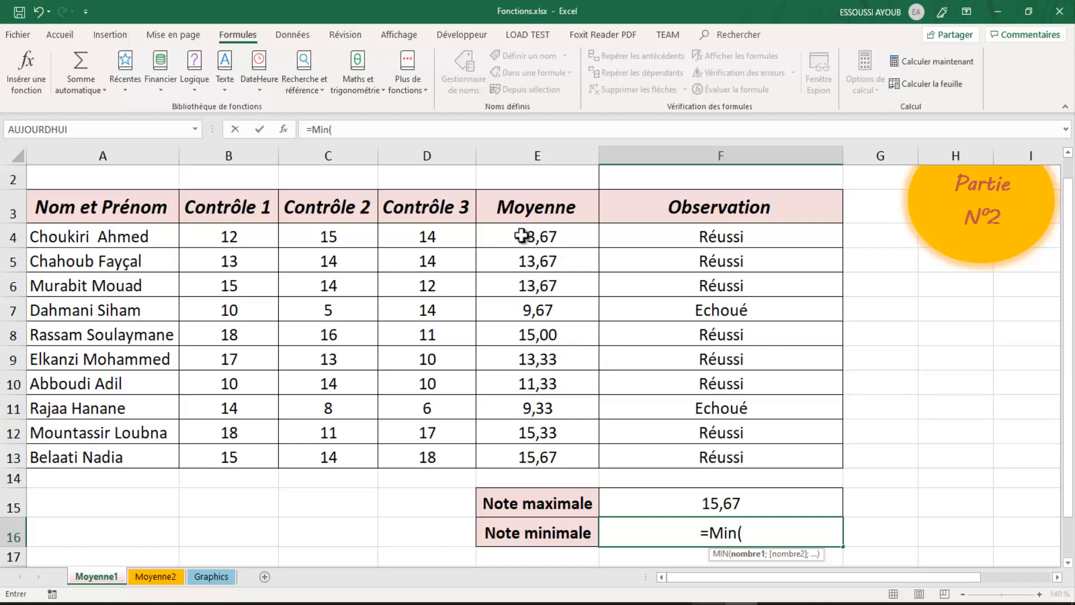
{"action": "left_click_drag", "start_coordinate": [513, 234], "coordinate": [519, 444]}
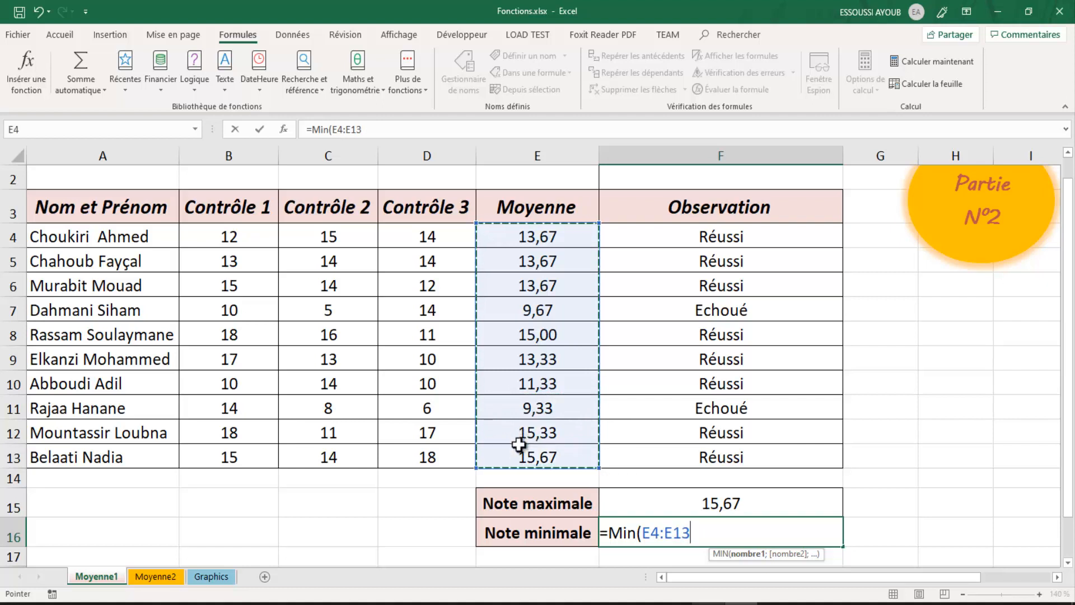
{"action": "key", "text": "Return"}
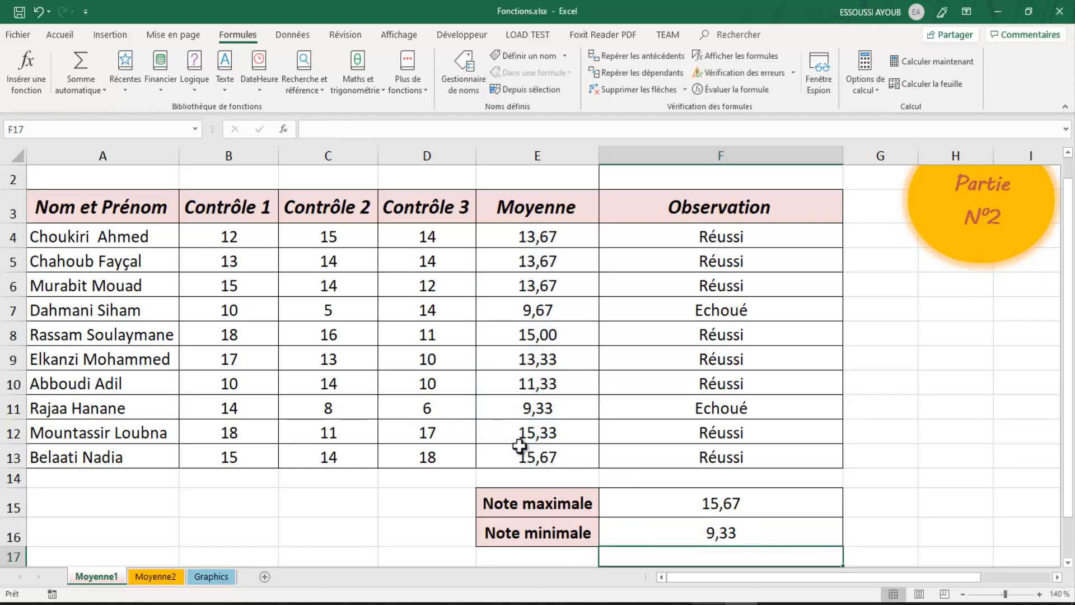
{"action": "left_click", "coordinate": [649, 537]}
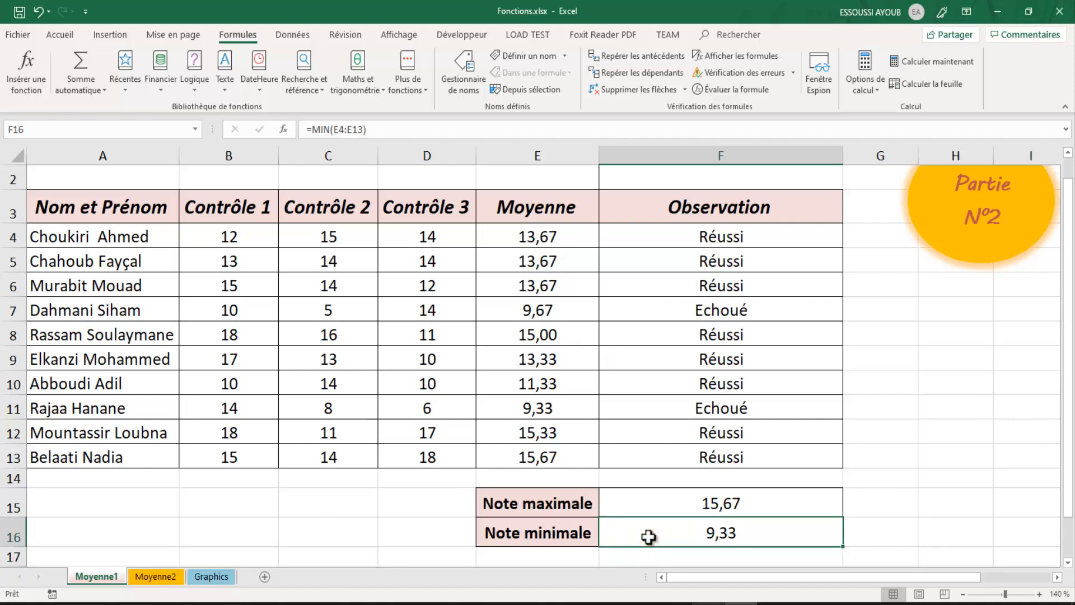
{"action": "left_click", "coordinate": [689, 507]}
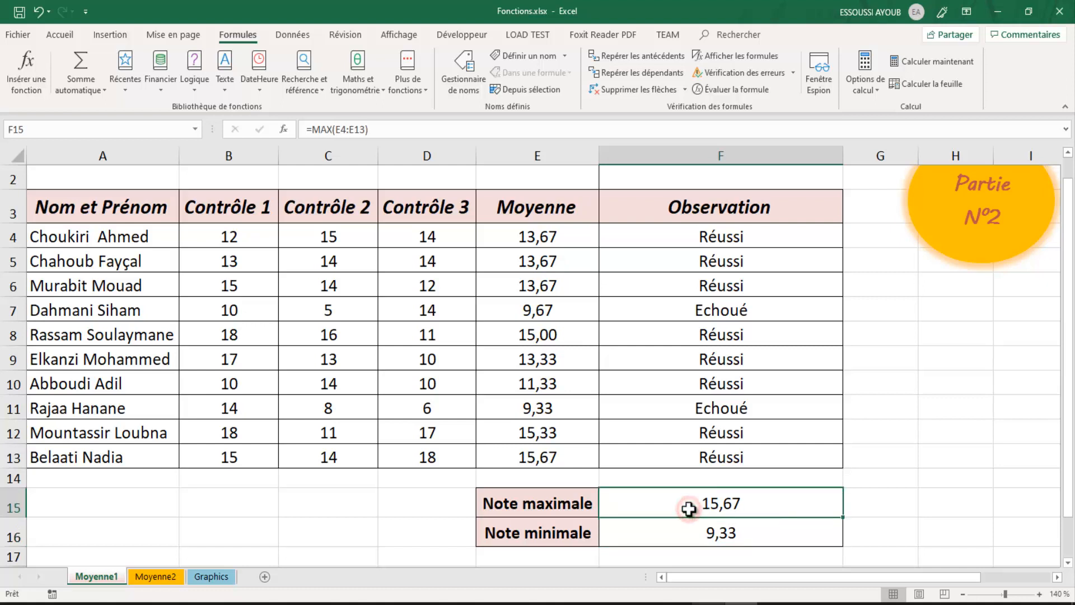
{"action": "left_click", "coordinate": [933, 400]}
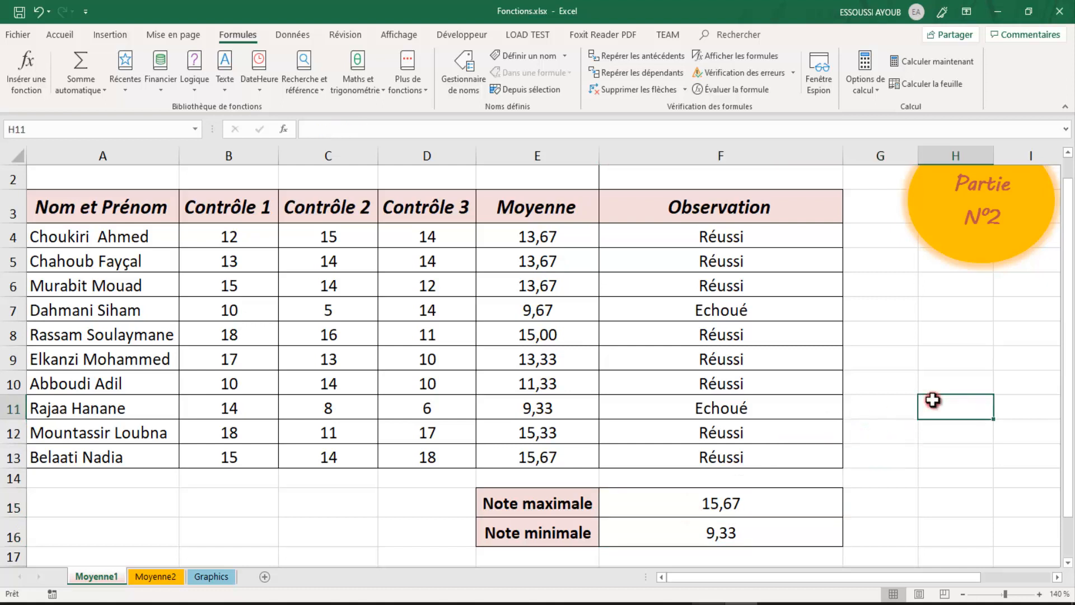